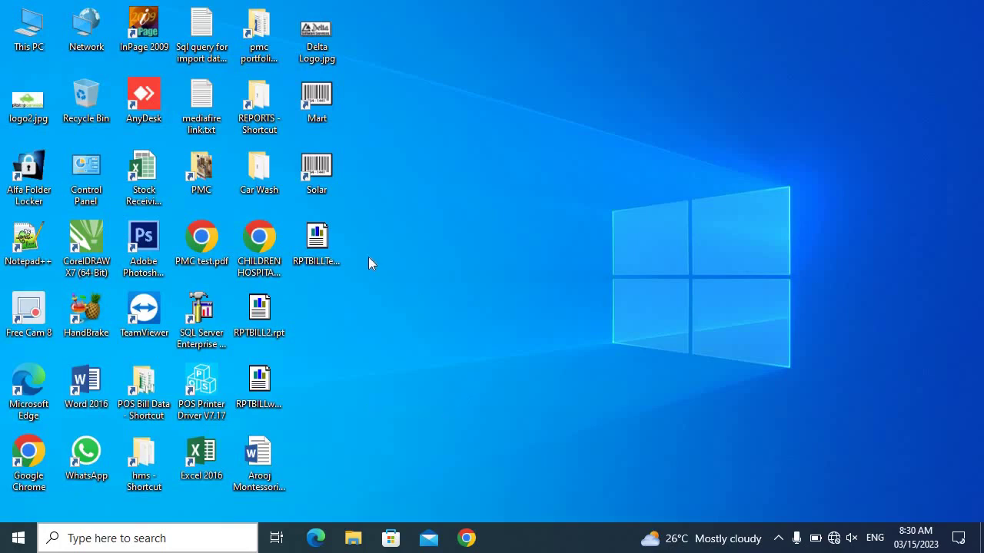
Log in to the solar shop system as Administrator, dismiss the backup reminder and maximize the window
double_click(313, 173)
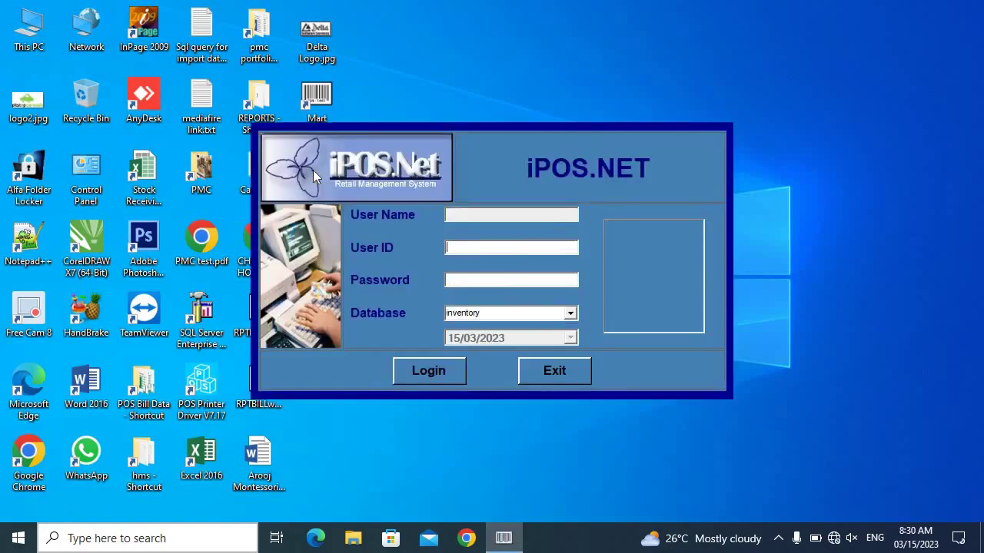
text(A)
text(***)
key(Tab)
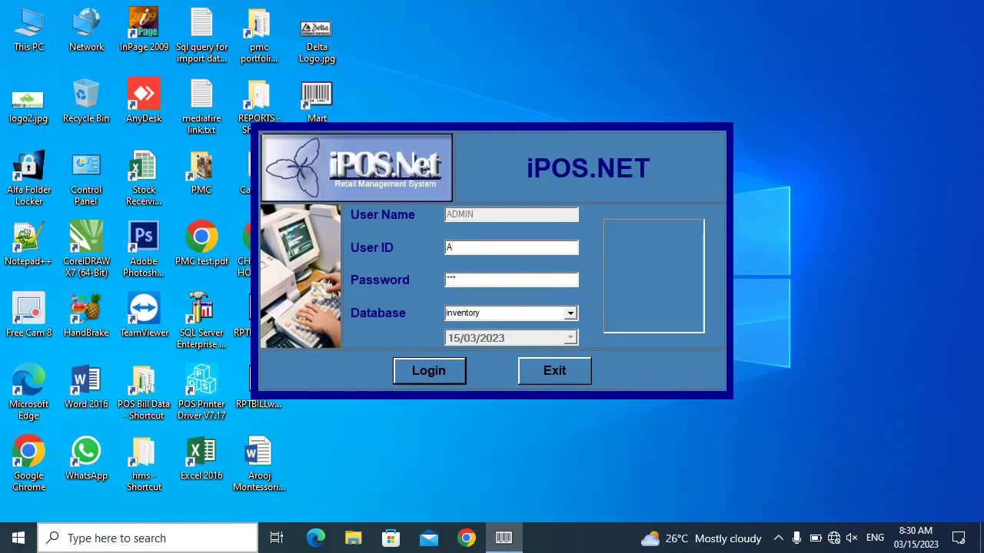
key(Return)
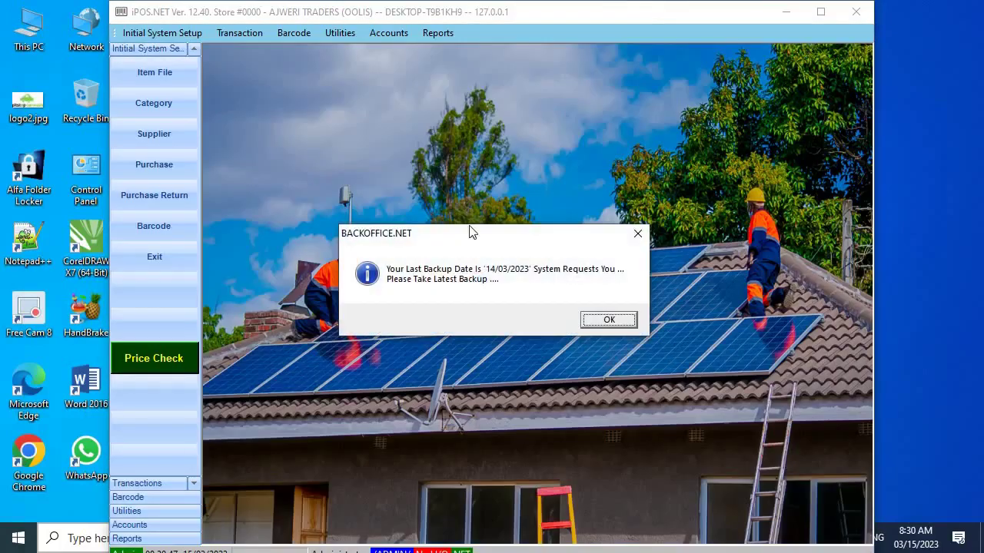
click(625, 324)
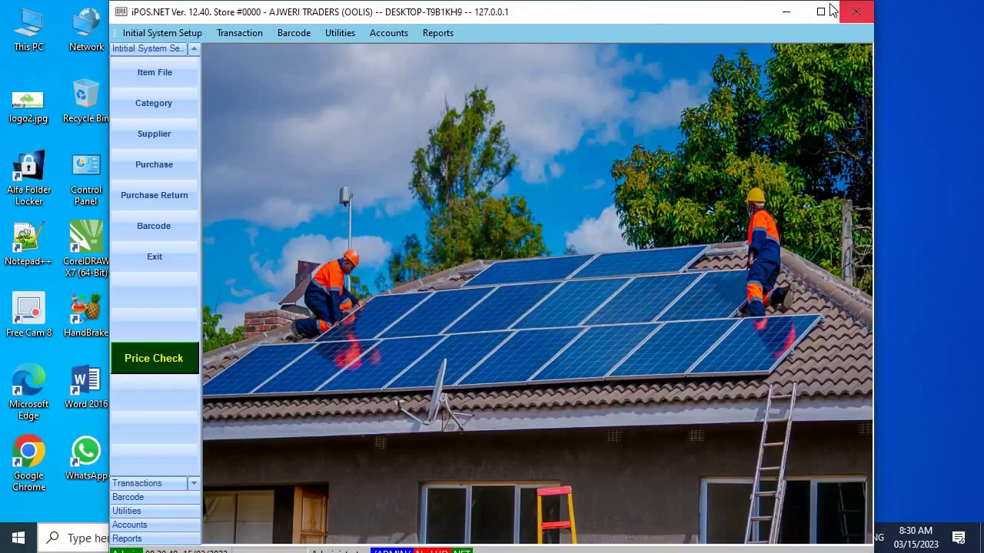
click(824, 10)
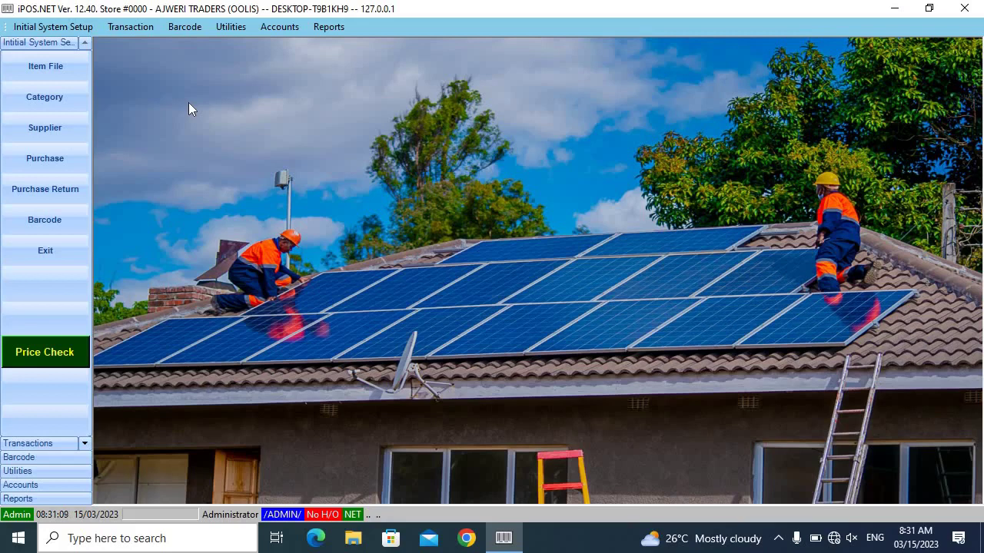
click(55, 98)
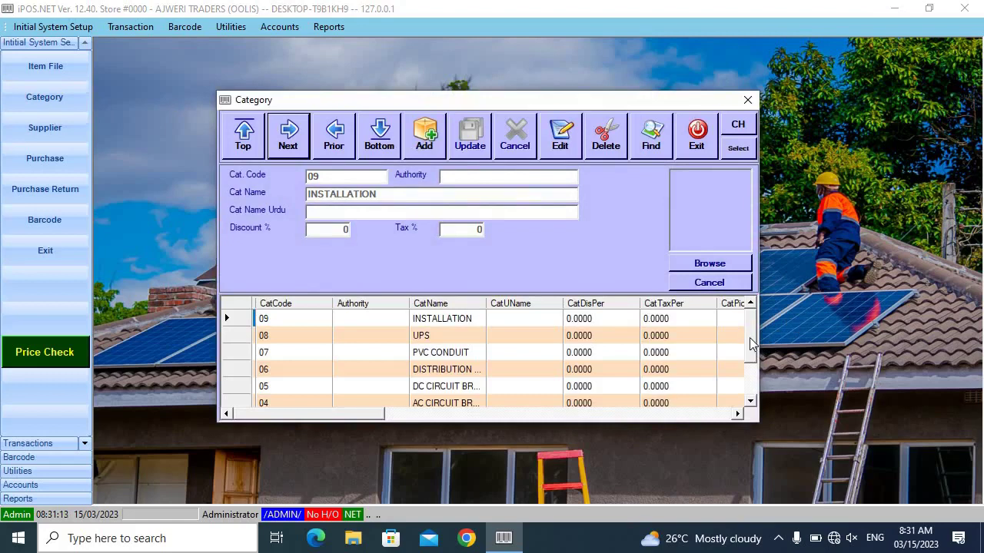
drag(752, 345, 737, 398)
click(459, 390)
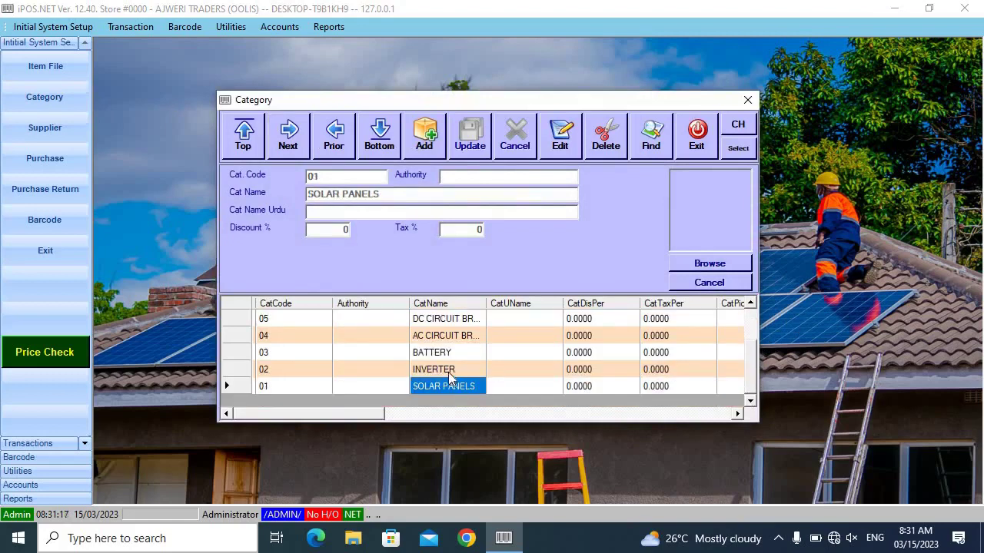
click(448, 371)
click(444, 355)
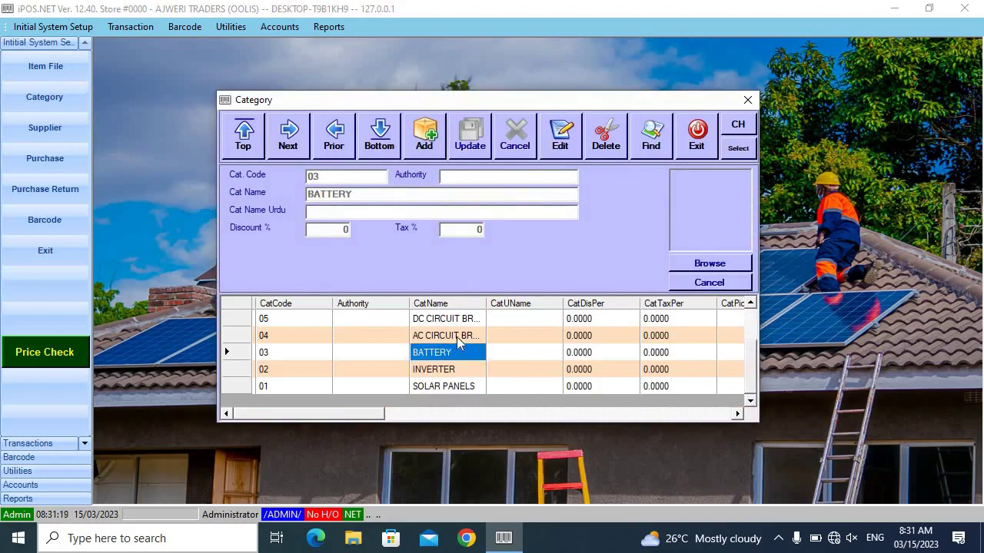
click(456, 337)
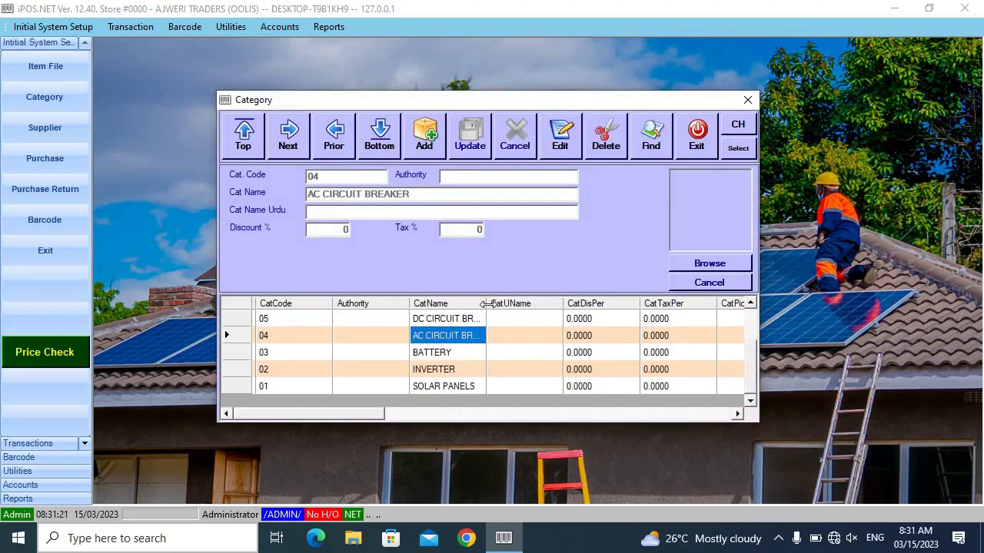
drag(486, 305, 550, 307)
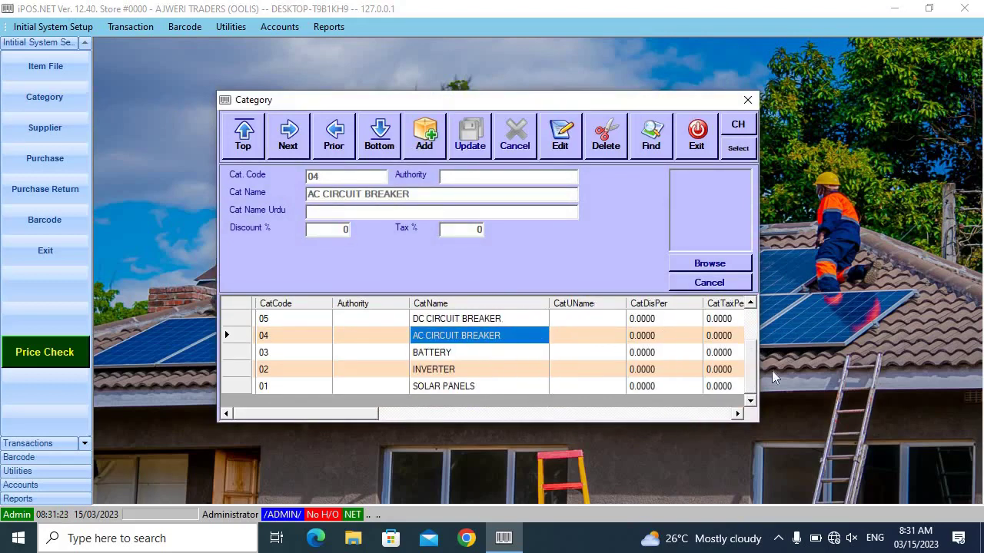
scroll(754, 370, up, 1)
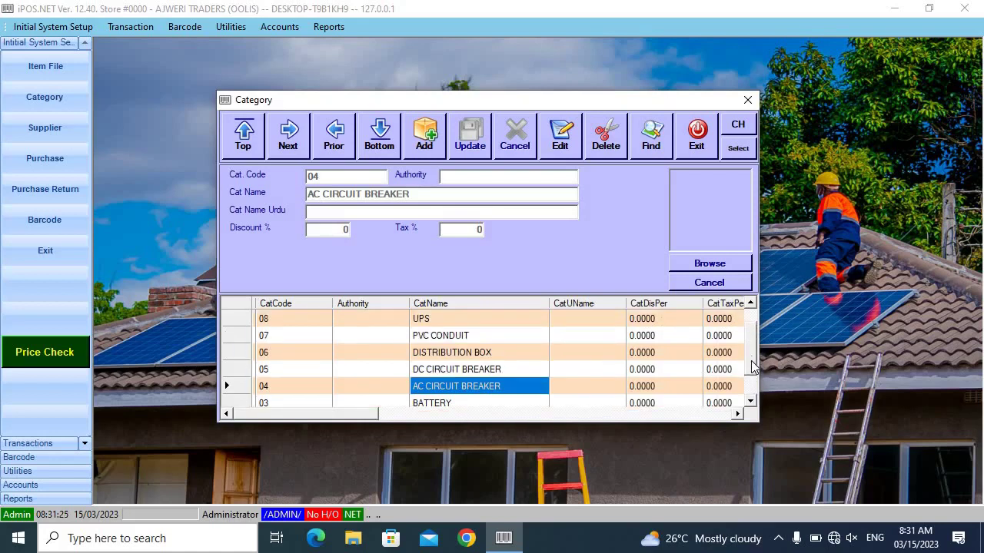
scroll(753, 370, up, 1)
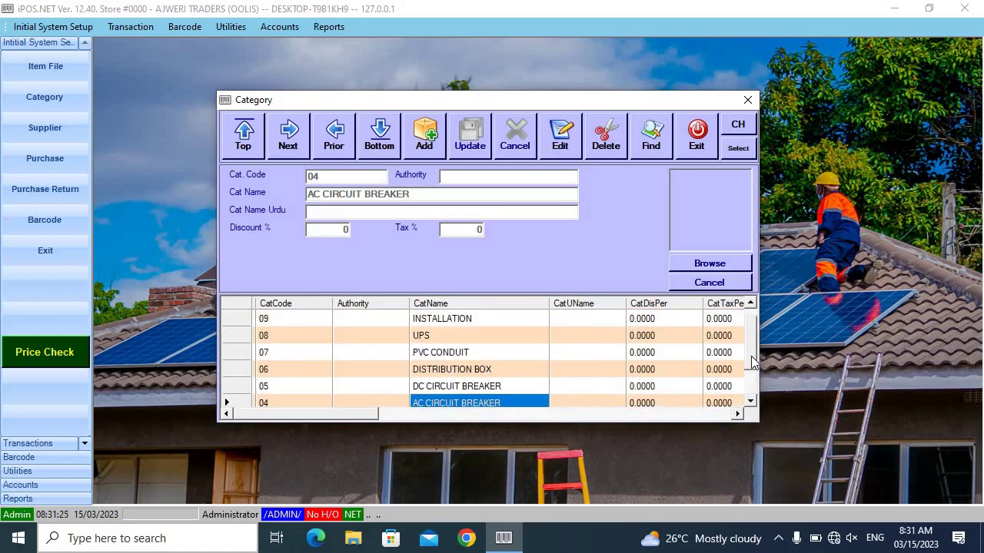
click(442, 386)
click(437, 369)
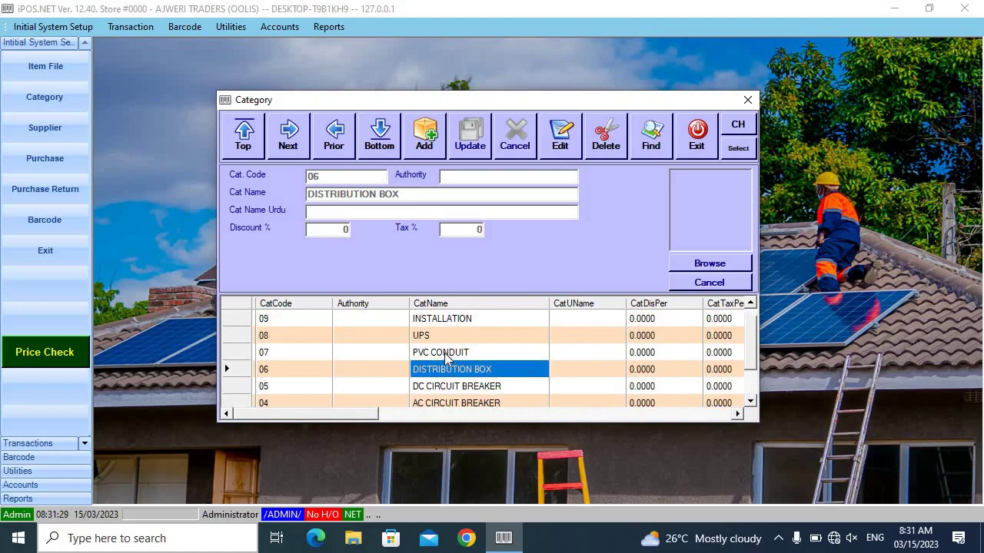
click(444, 353)
click(429, 336)
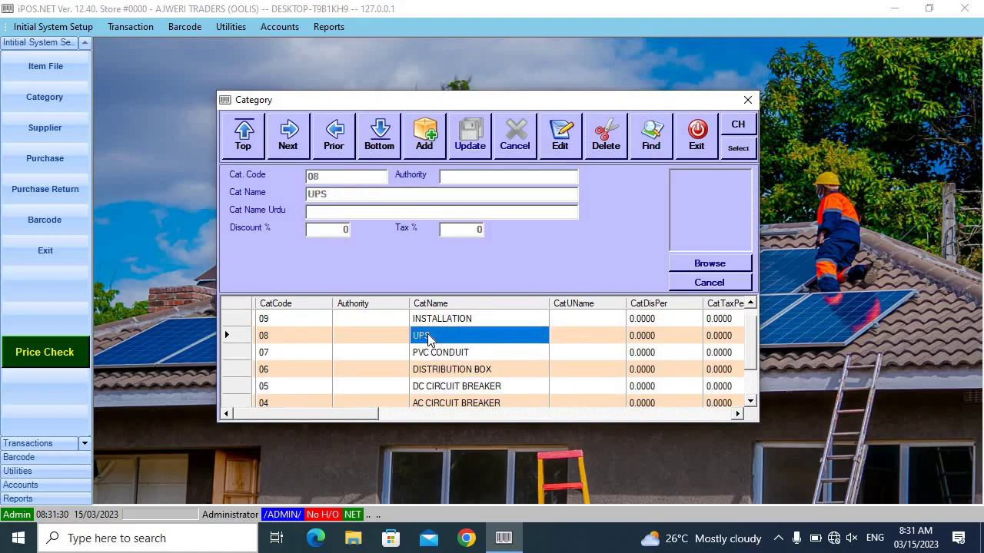
click(467, 320)
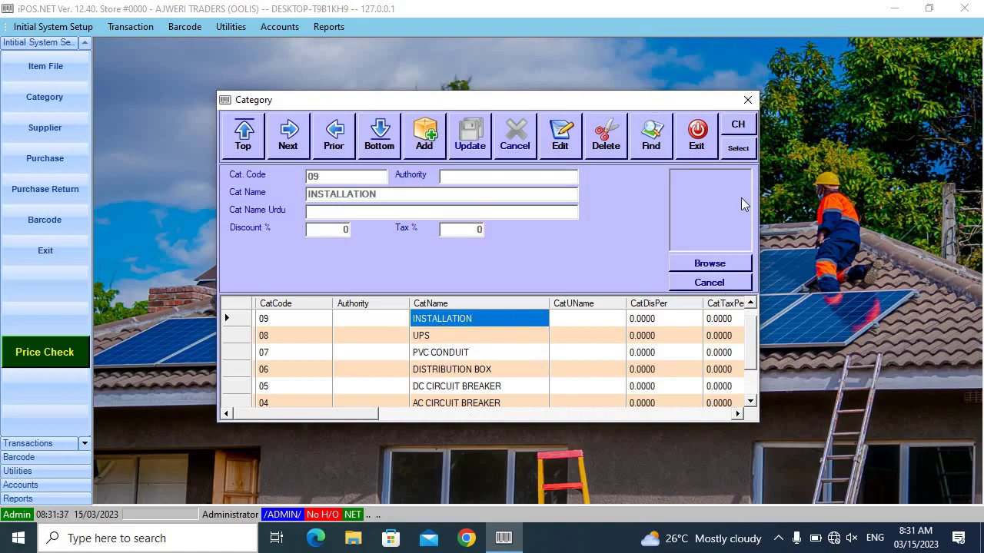
click(696, 135)
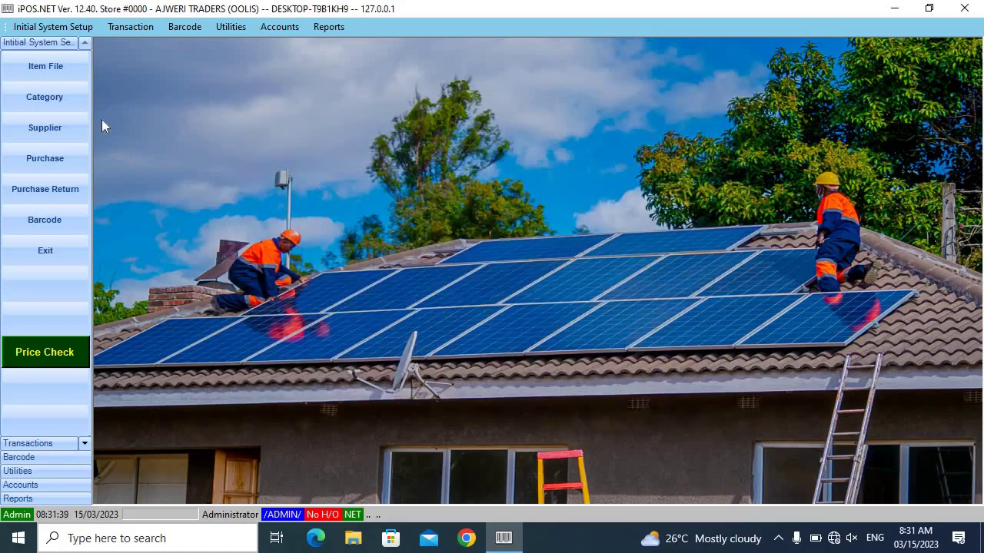
Open Supplier records, widen the SupplierName column, review the four suppliers and edit 001 Premier Energy
click(46, 124)
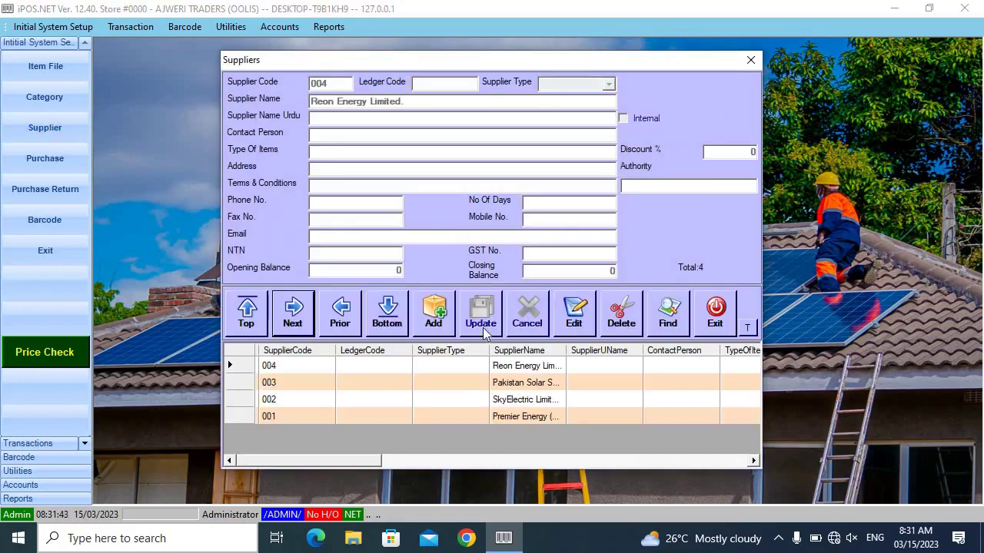
drag(567, 350, 630, 353)
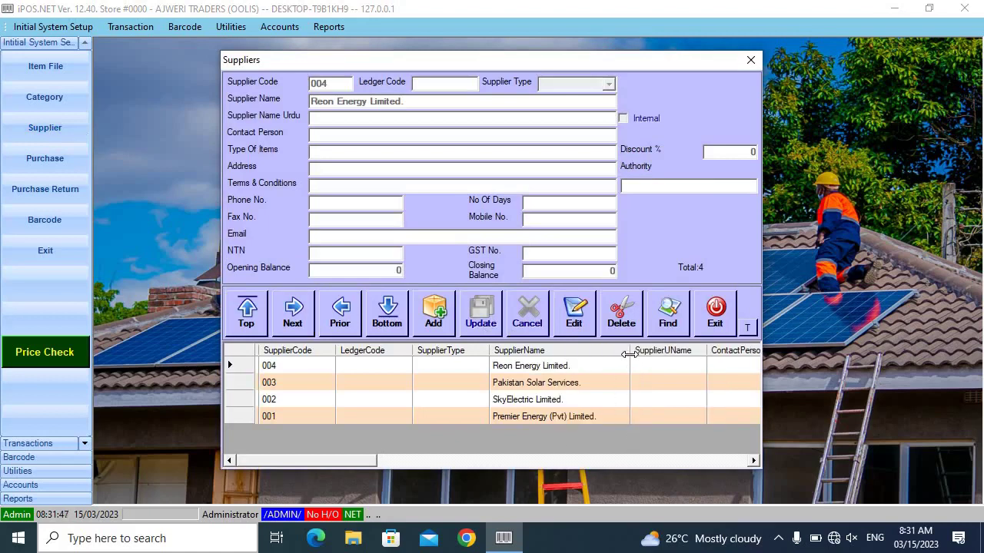
click(529, 416)
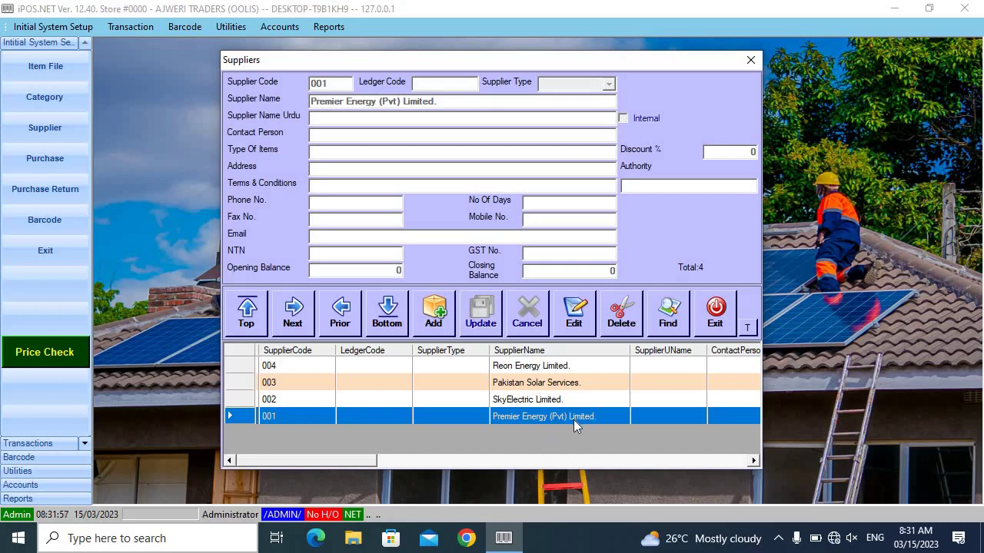
click(537, 400)
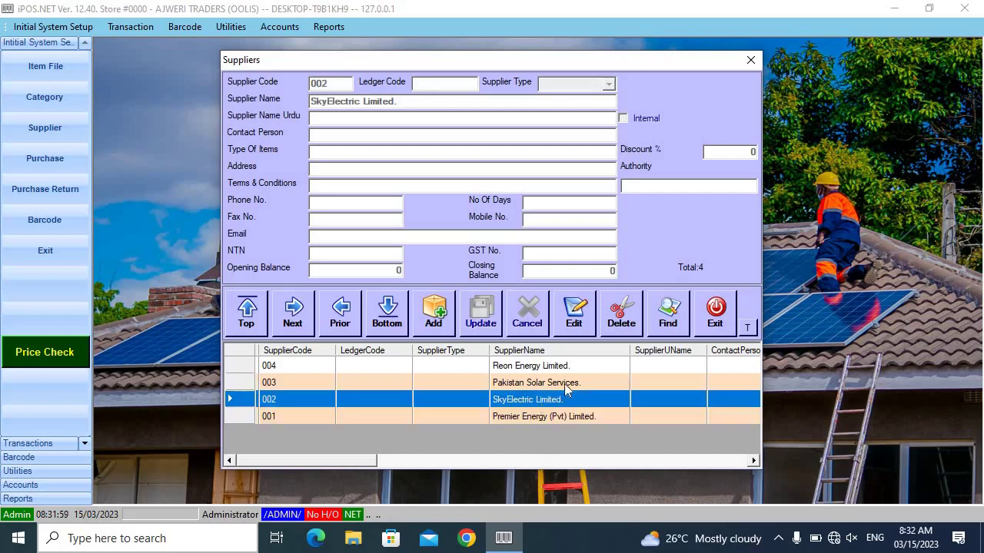
click(554, 382)
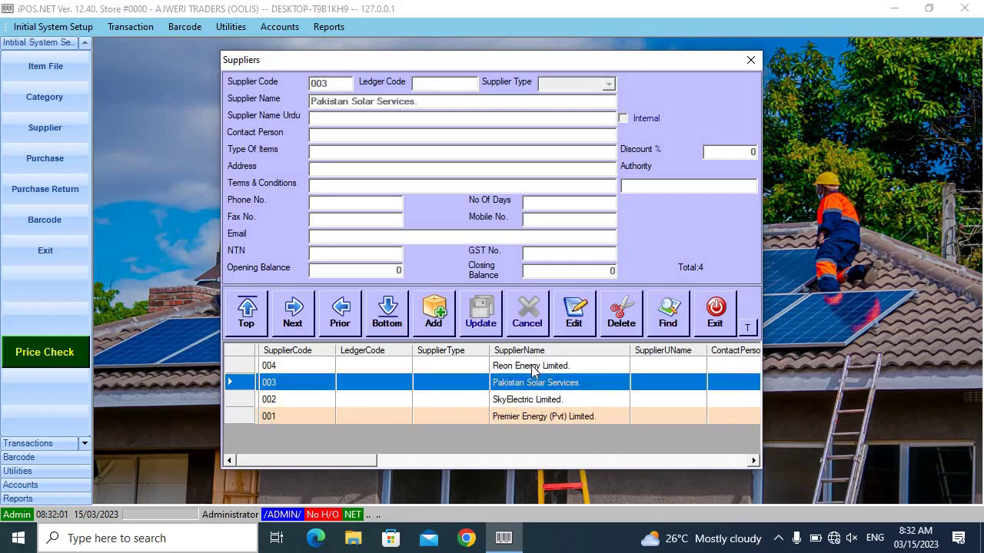
click(536, 368)
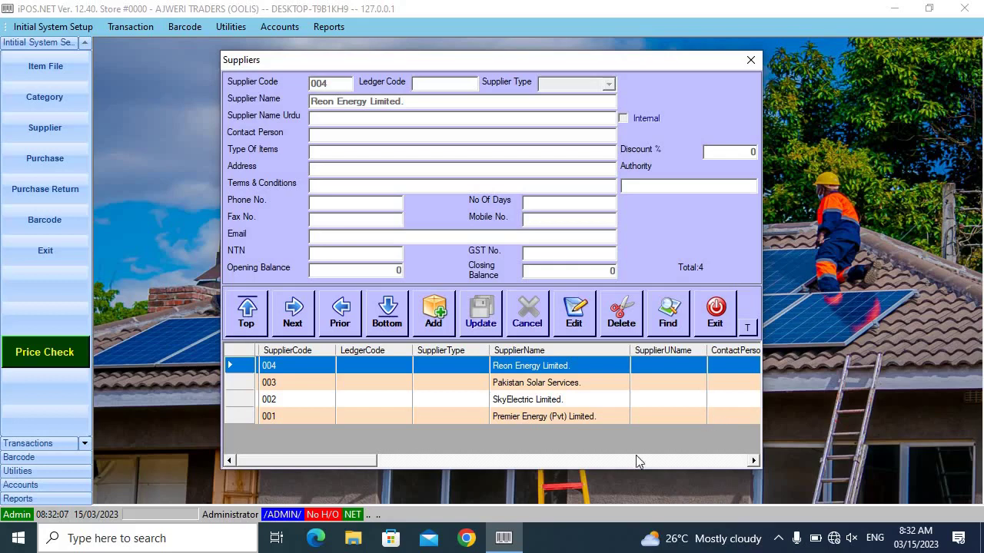
click(536, 417)
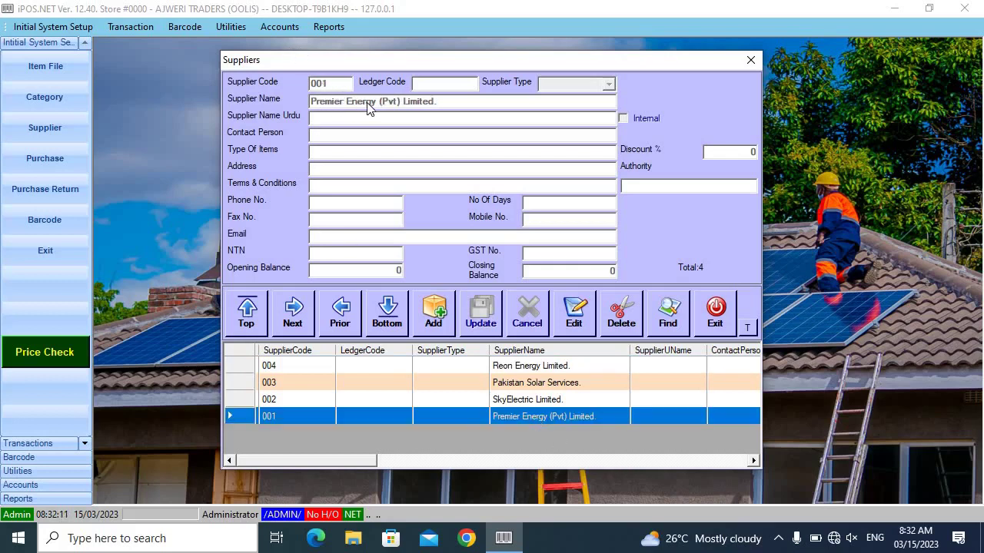
click(574, 323)
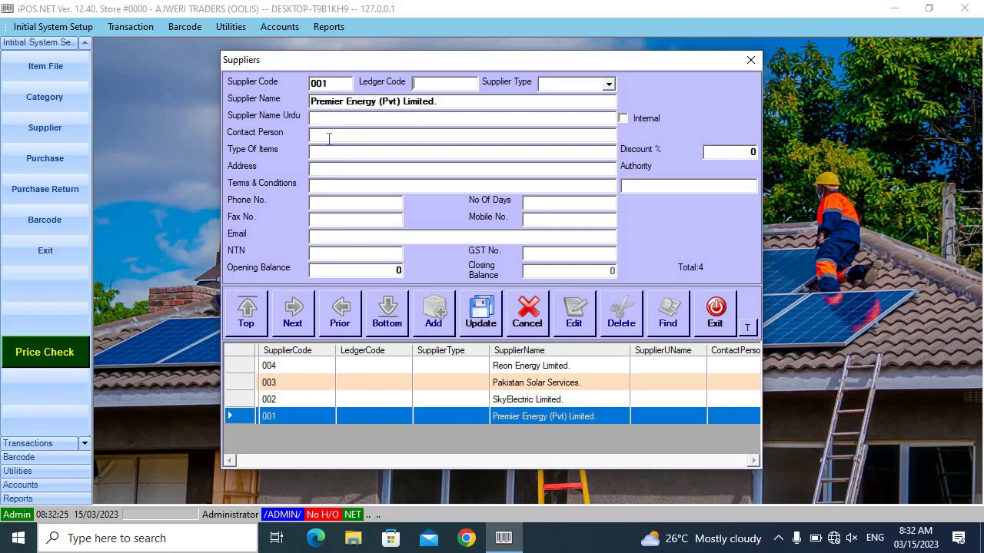
Enter the contact person's name, PANELS item type, the supplier's address and CASH terms
click(328, 139)
text(ALI)
text(PANE)
text(LS)
click(335, 170)
text(G-10 ISL)
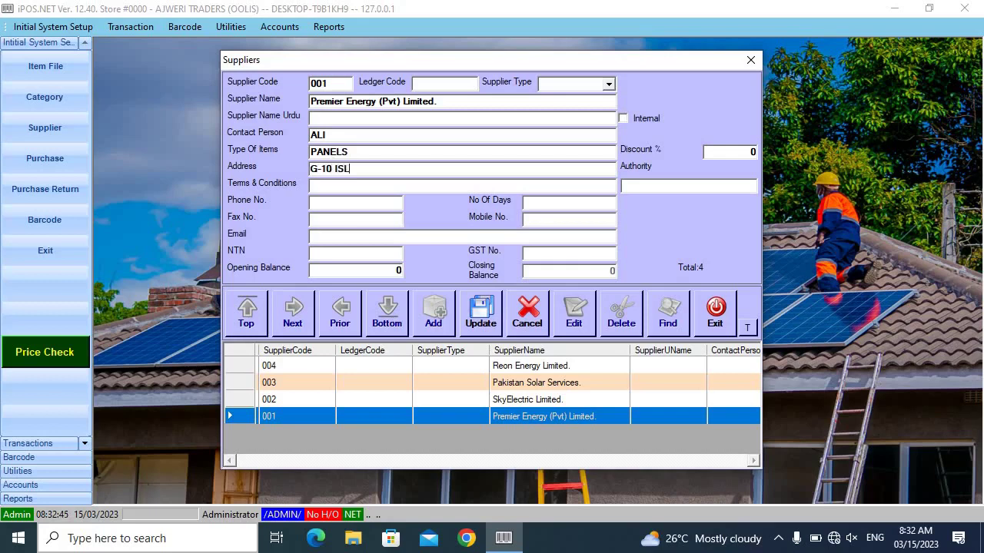
text(AMABAD)
key(Tab)
text(CASH)
Add the supplier's phone number and a 200000 opening balance, then save the record
click(344, 199)
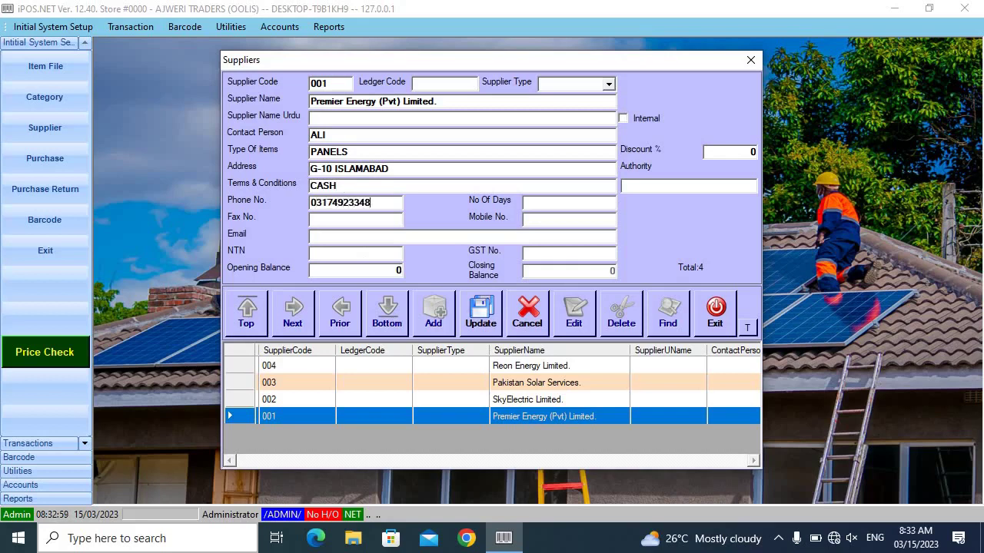
click(387, 270)
text(200000)
click(480, 326)
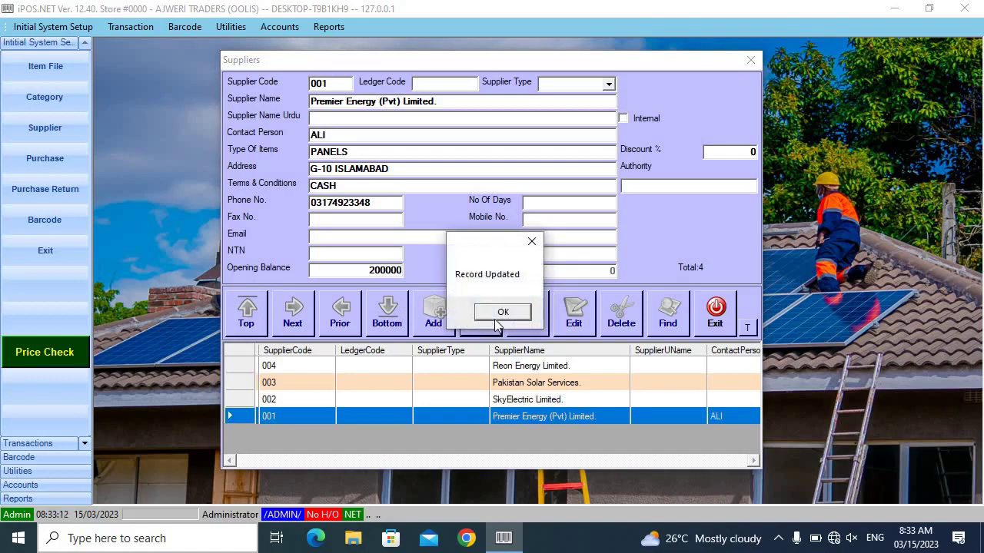
click(495, 315)
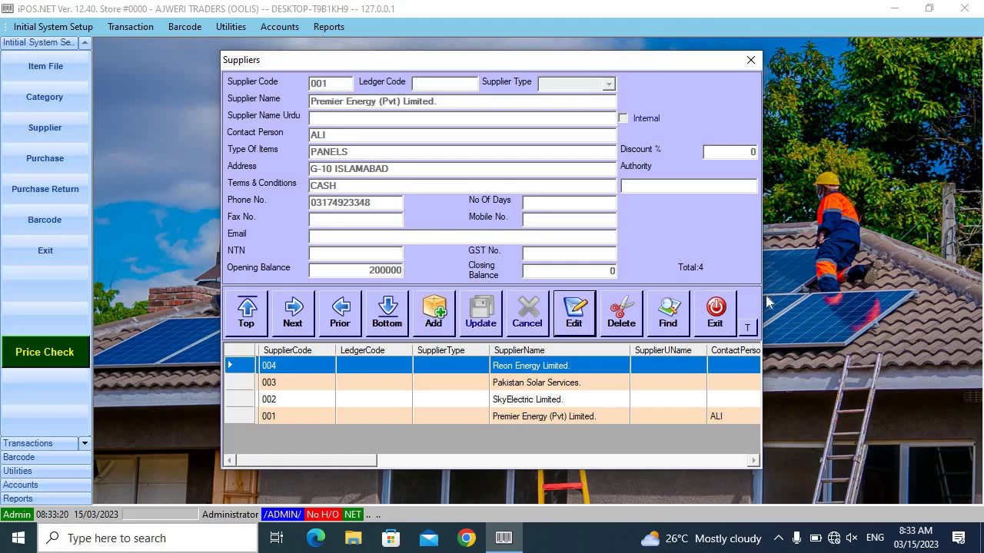
Close the supplier records and open the Brands list from the setup menu
click(714, 311)
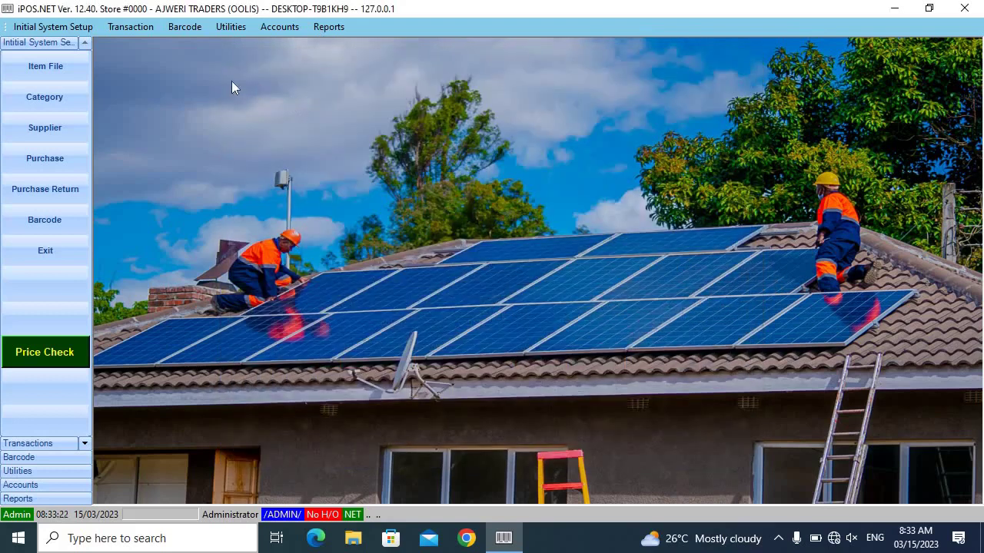
click(73, 28)
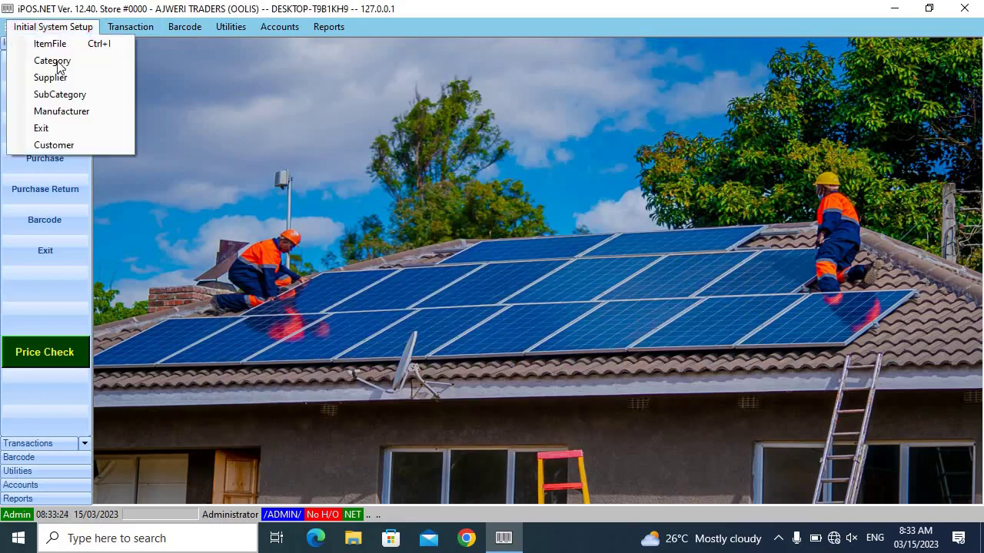
click(97, 114)
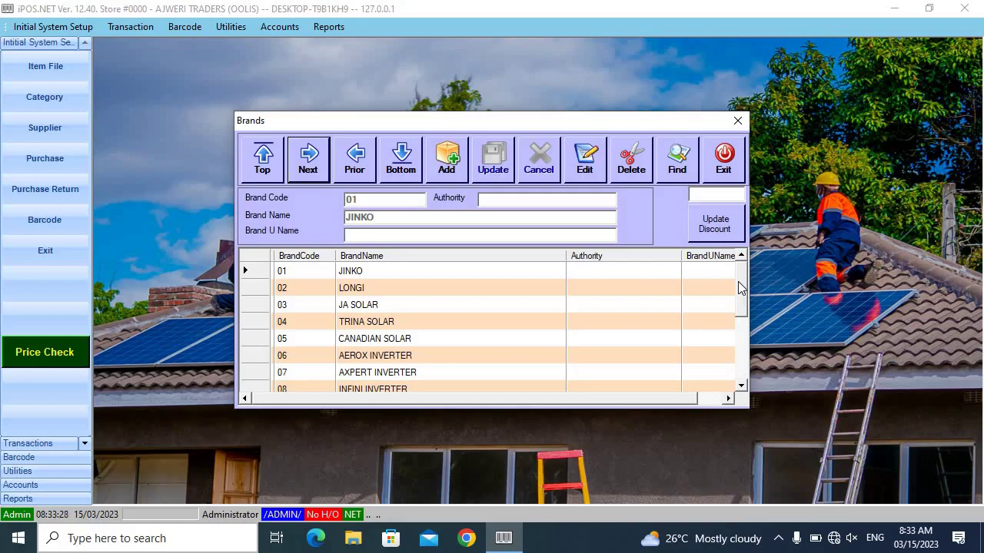
Browse brands LONGI, JINKO and JA SOLAR down to 16 SIEMENS, then exit Brands
click(388, 271)
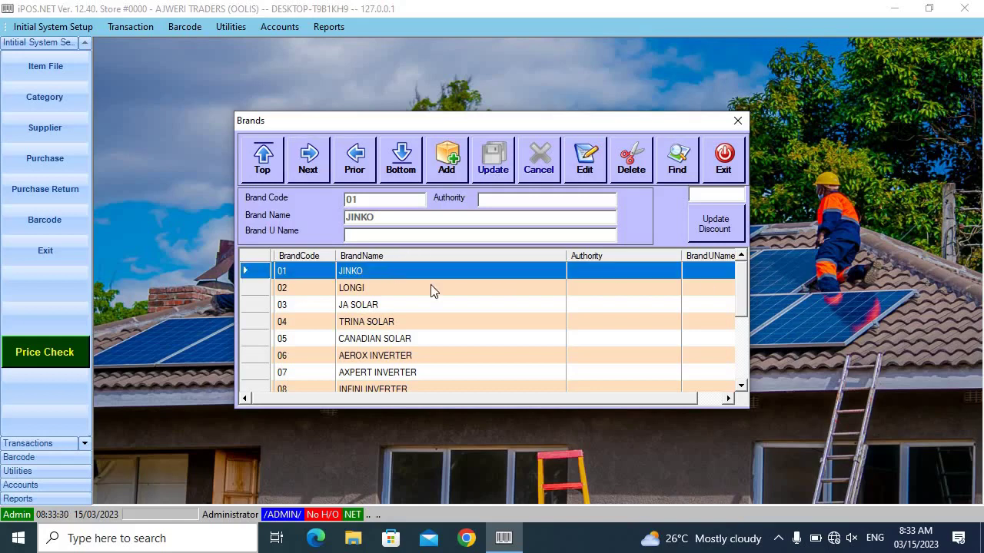
click(435, 292)
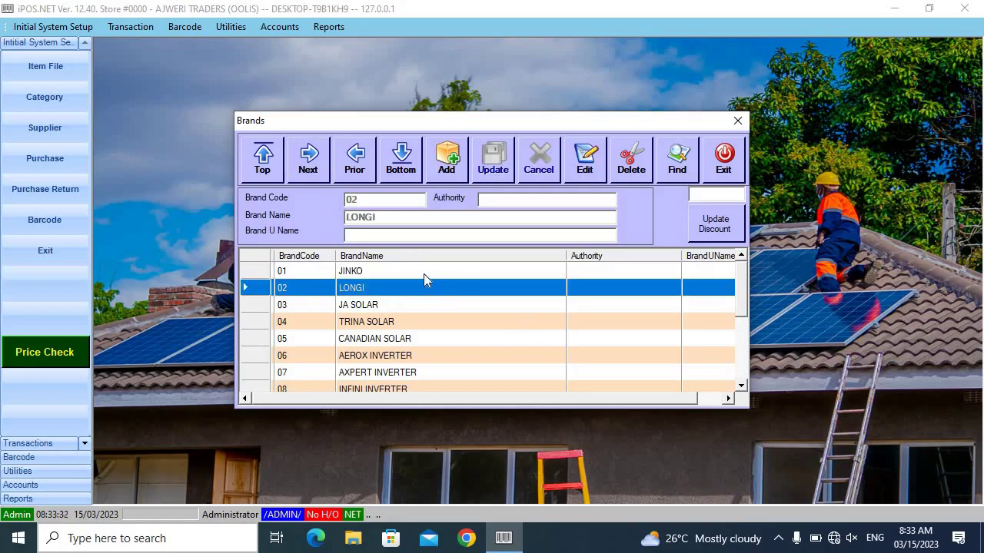
click(424, 273)
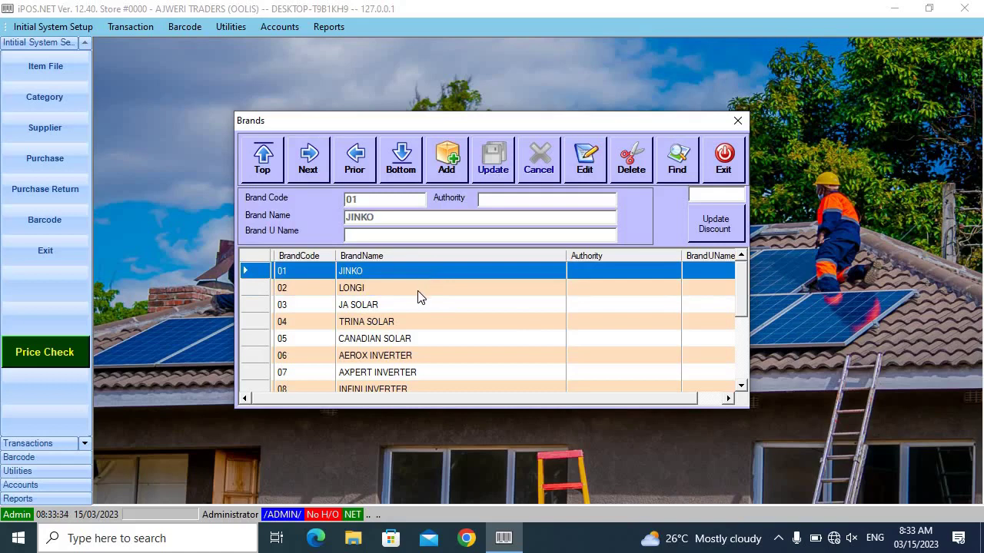
click(419, 296)
click(396, 309)
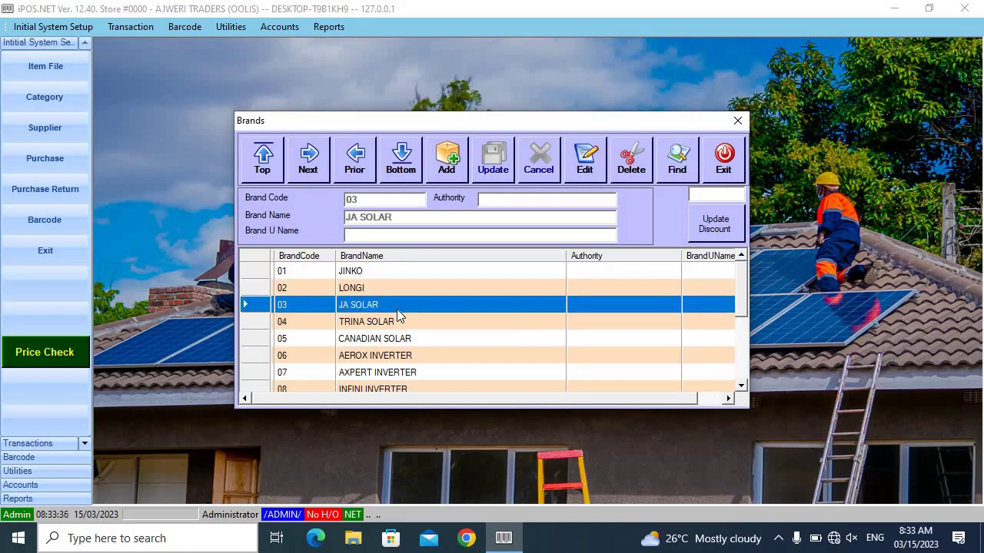
key(Down)
key(Down)
key(Down)
key(Down)
key(Down)
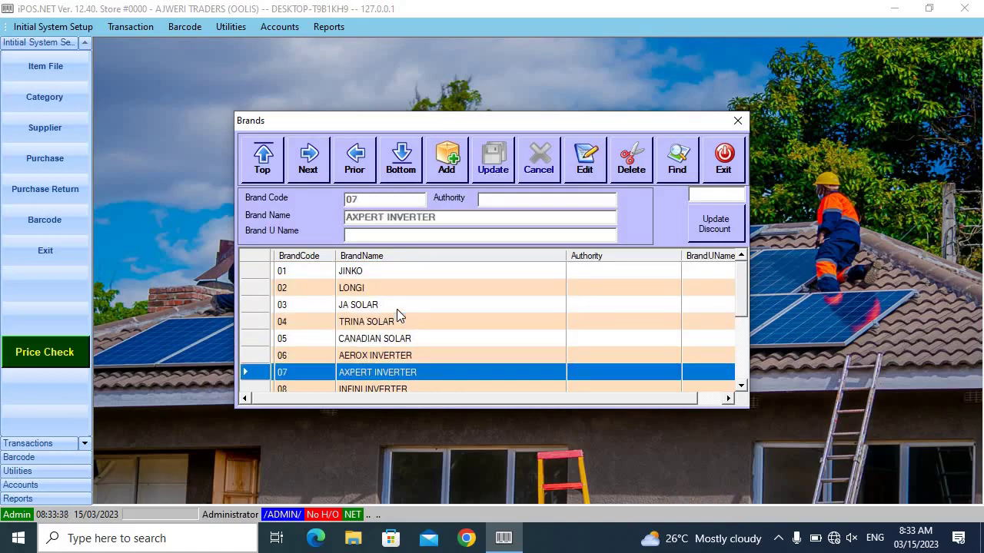
key(Down)
key(Down)
key(Down)
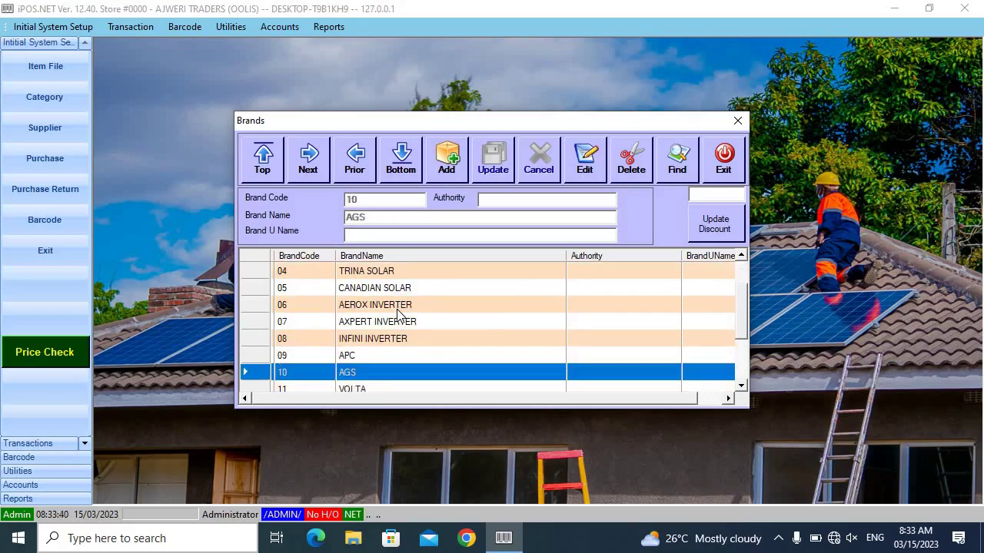
key(Down)
key(Down)
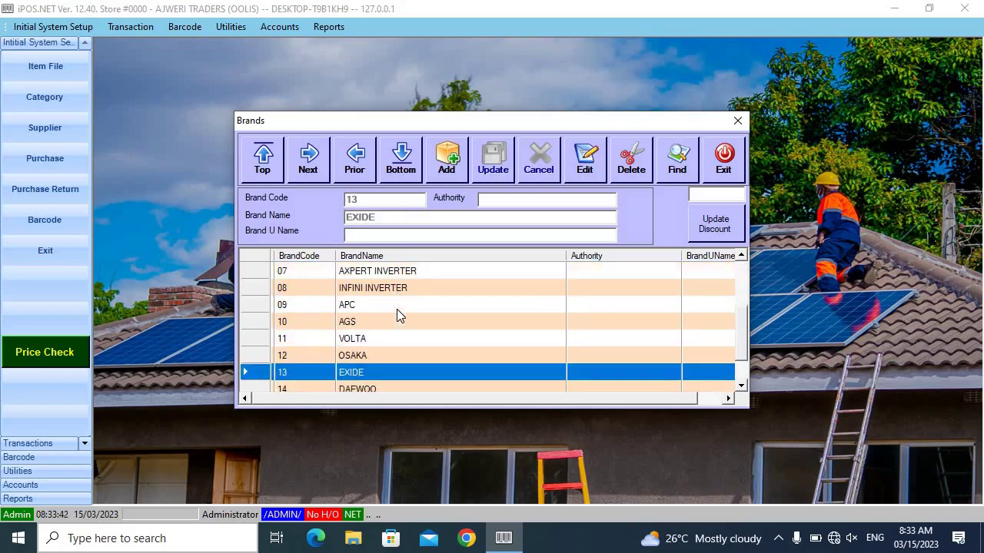
key(Down)
key(Down)
key(Down)
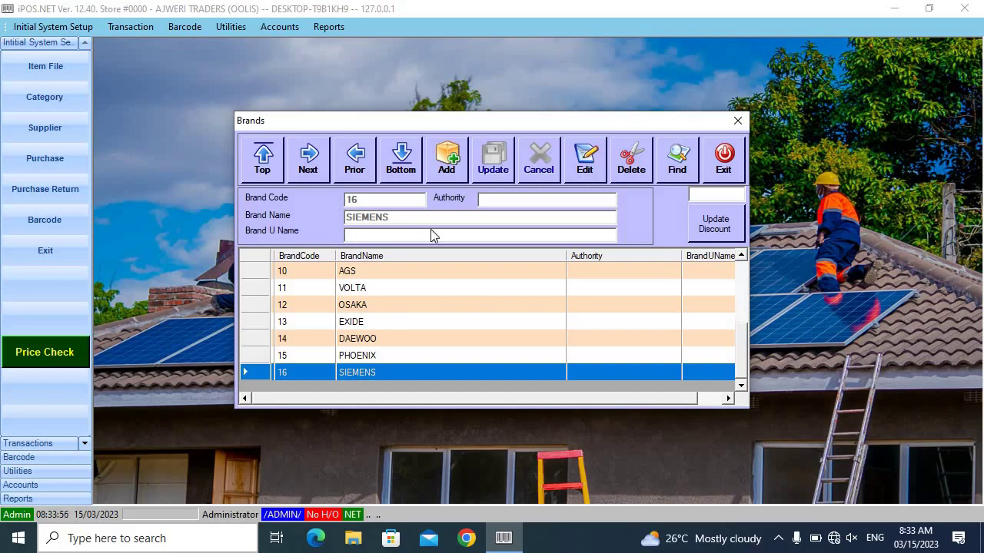
click(717, 168)
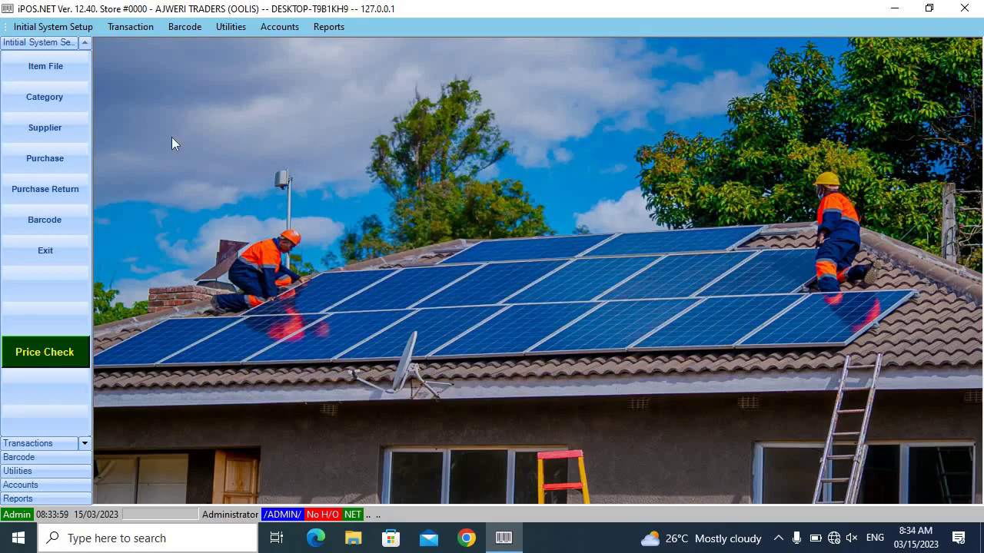
Open the Item File, review OSAKA battery, SIEMENS breaker and JINKO panel items, then add a new item
click(57, 70)
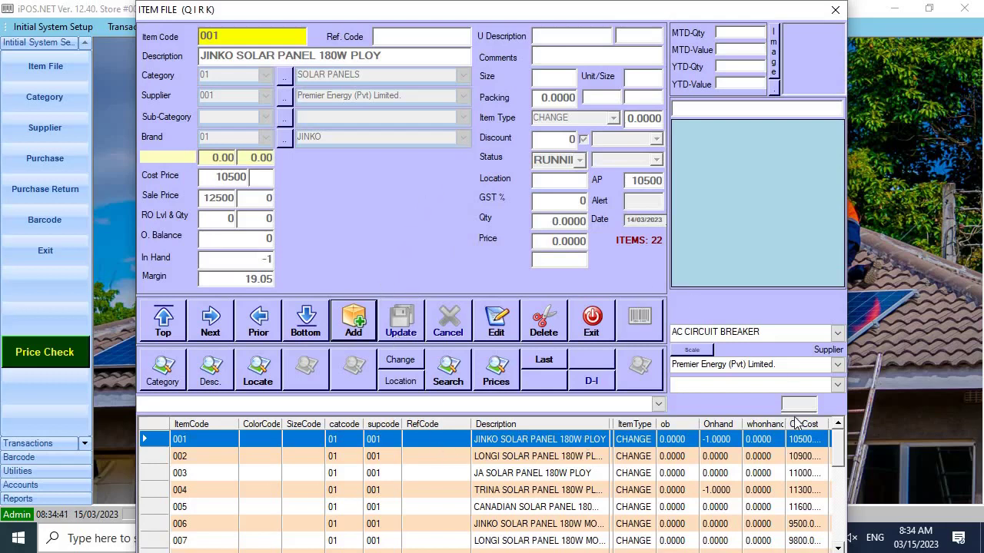
drag(837, 461, 851, 542)
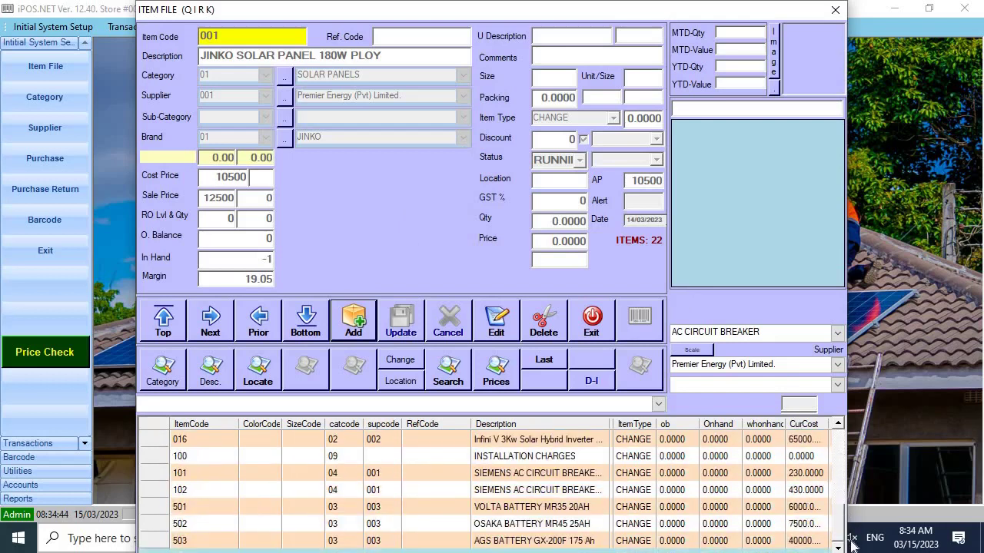
click(540, 541)
click(519, 527)
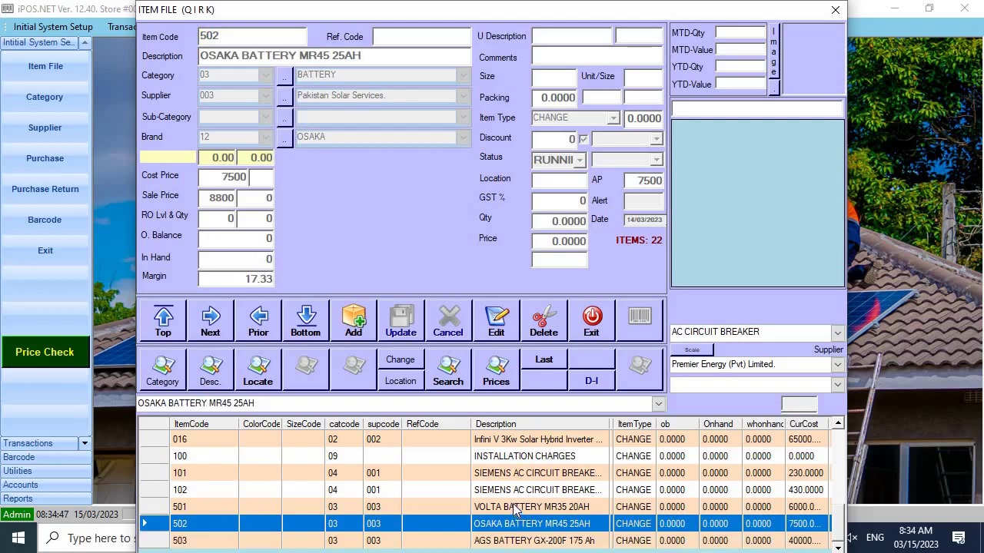
click(515, 509)
click(512, 492)
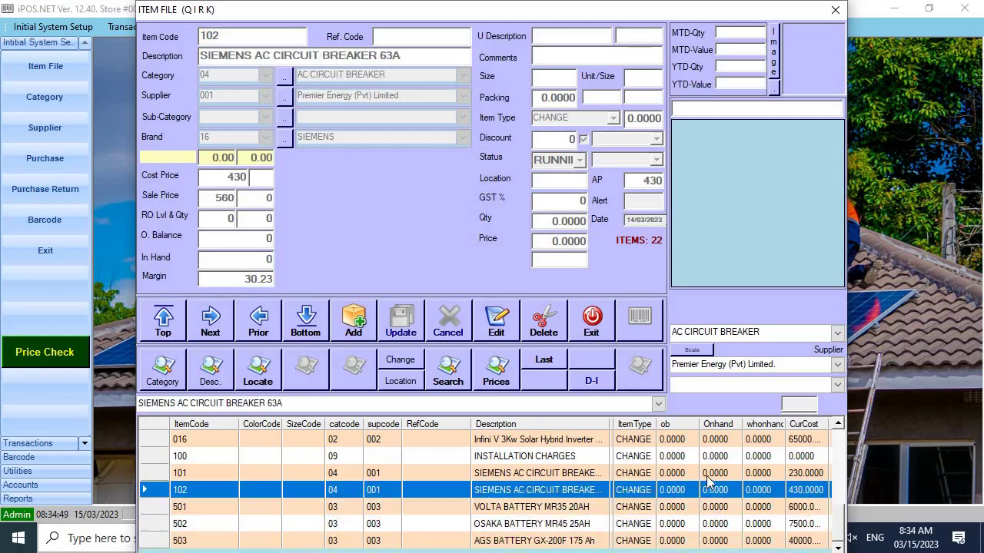
click(586, 476)
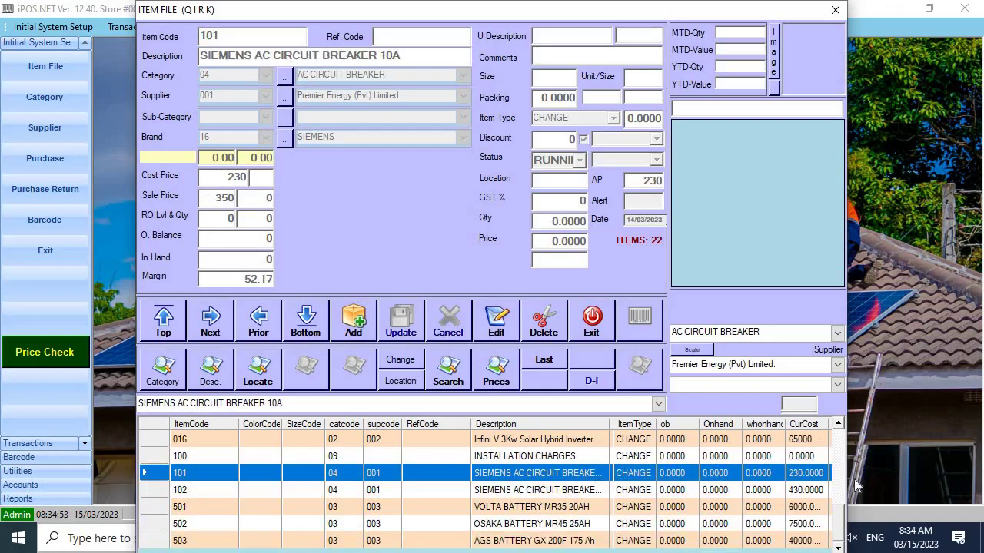
drag(842, 509, 848, 434)
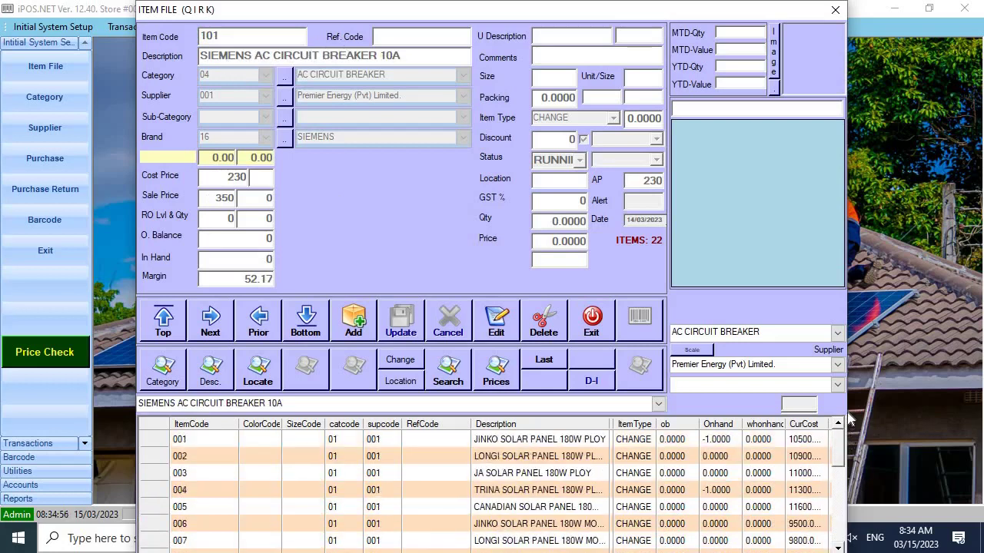
click(538, 443)
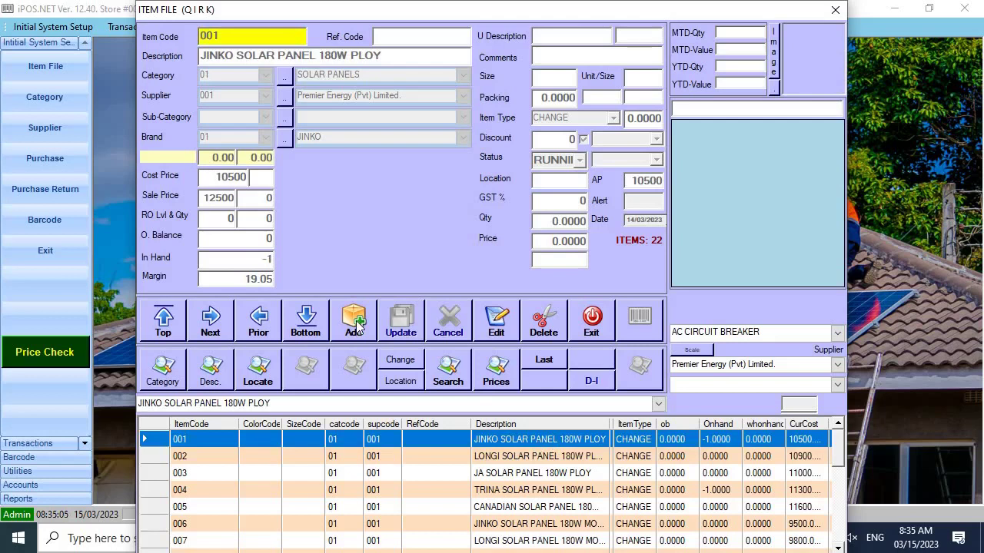
click(356, 325)
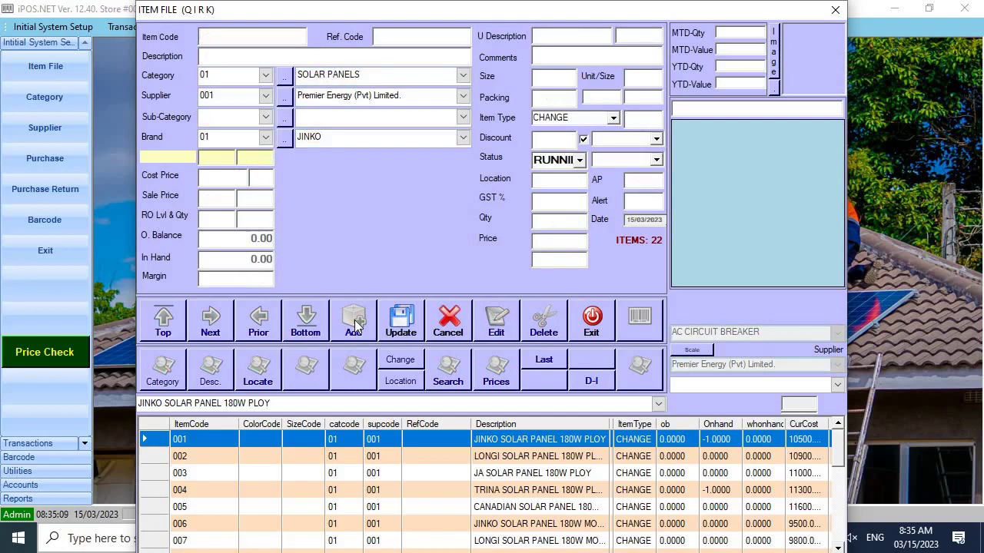
Enter item code 1001 with description LONGI SOLAR PANEL 540W MONO
text(1001)
key(Return)
text(LONGI )
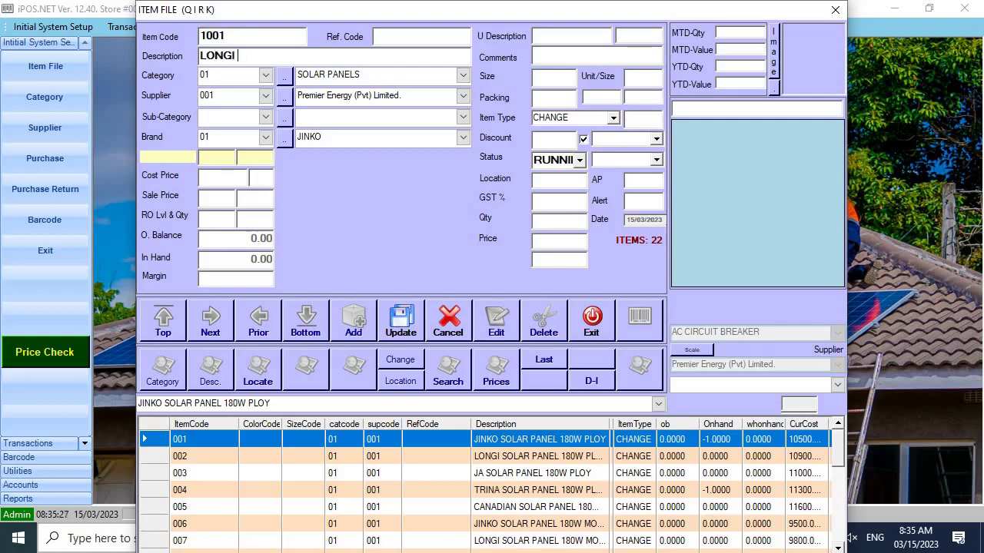
text(SOLAER)
key(BackSpace)
key(BackSpace)
text(R PANEL )
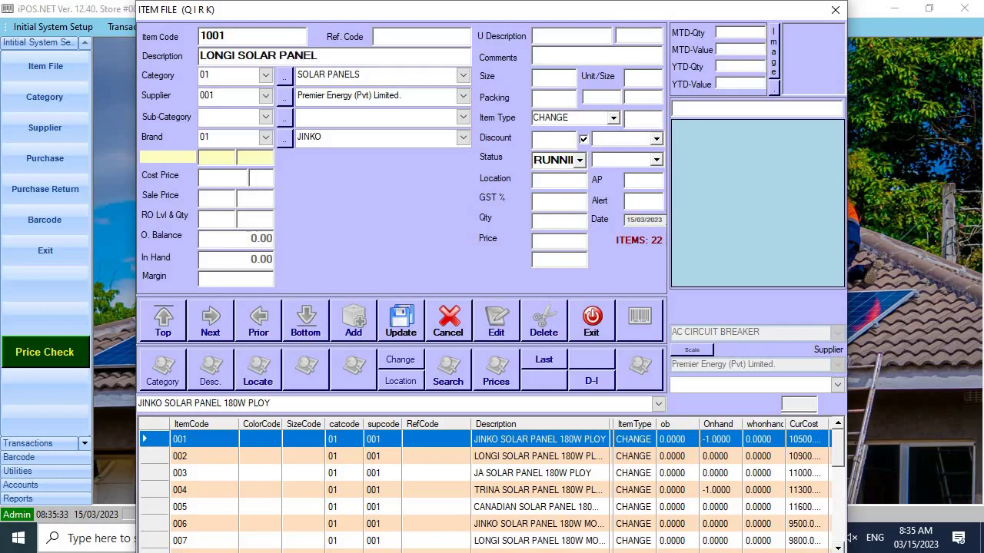
text(540W MONO)
Set category 01 SOLAR PANELS and supplier 003 Pakistan Solar Services
click(205, 75)
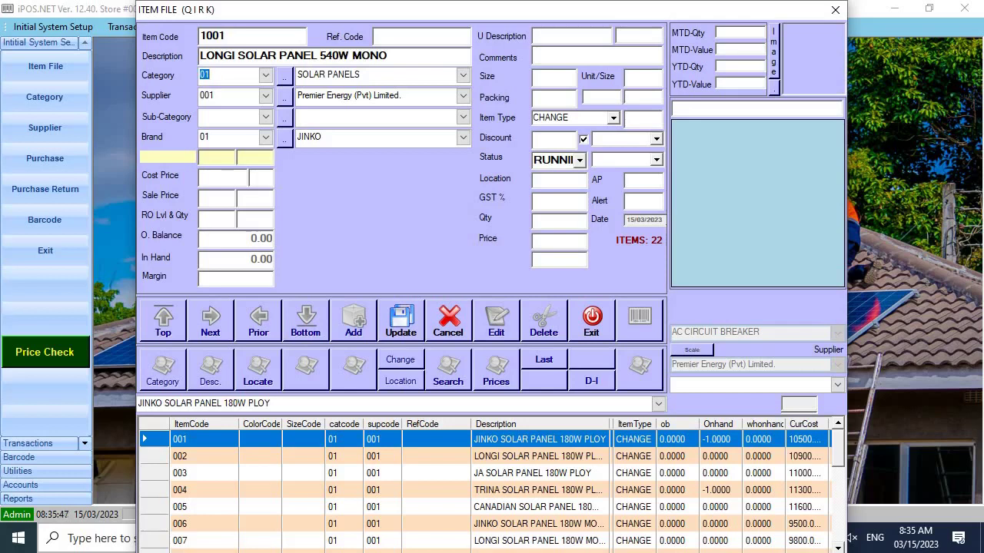
key(Down)
key(Down)
key(Down)
key(Down)
key(Down)
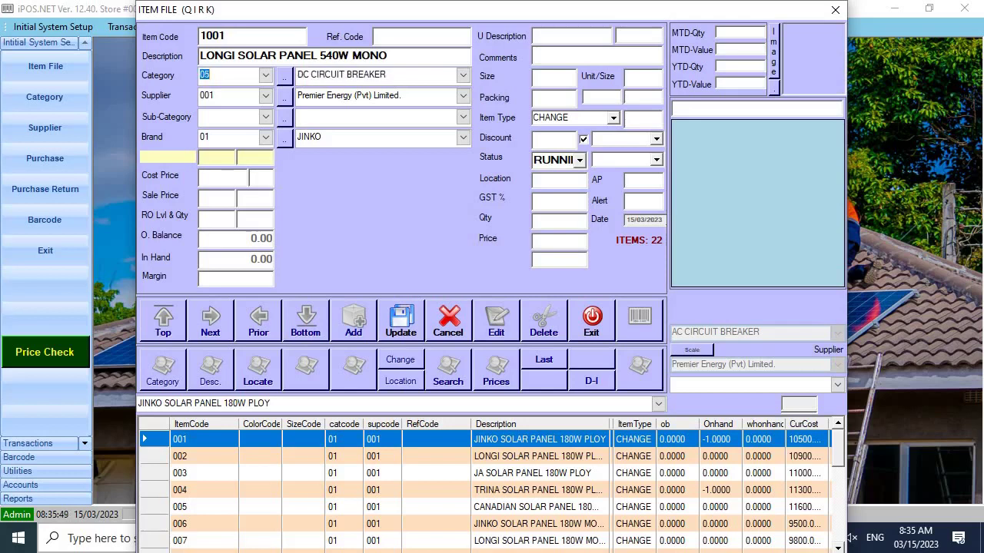
key(Down)
key(Down)
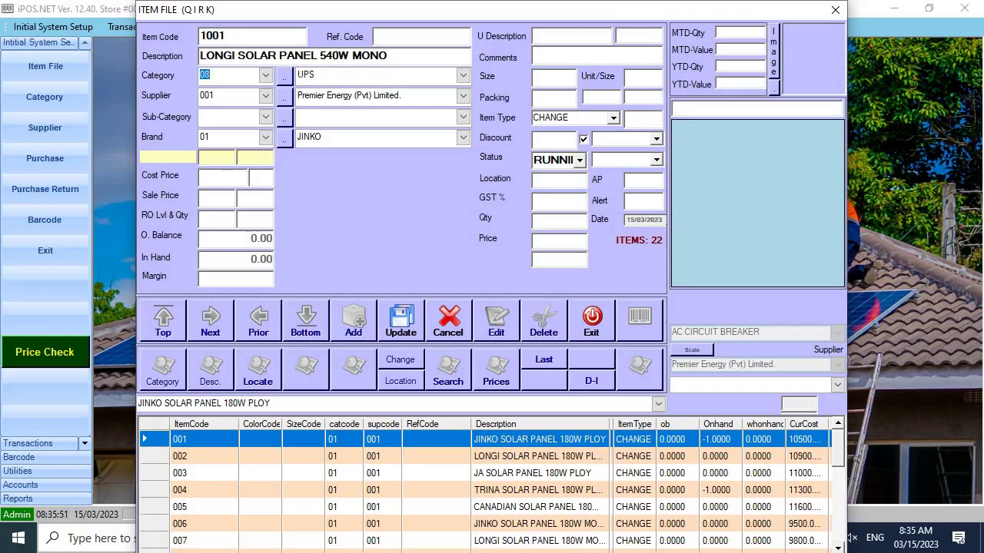
key(Up)
key(Up)
key(Up)
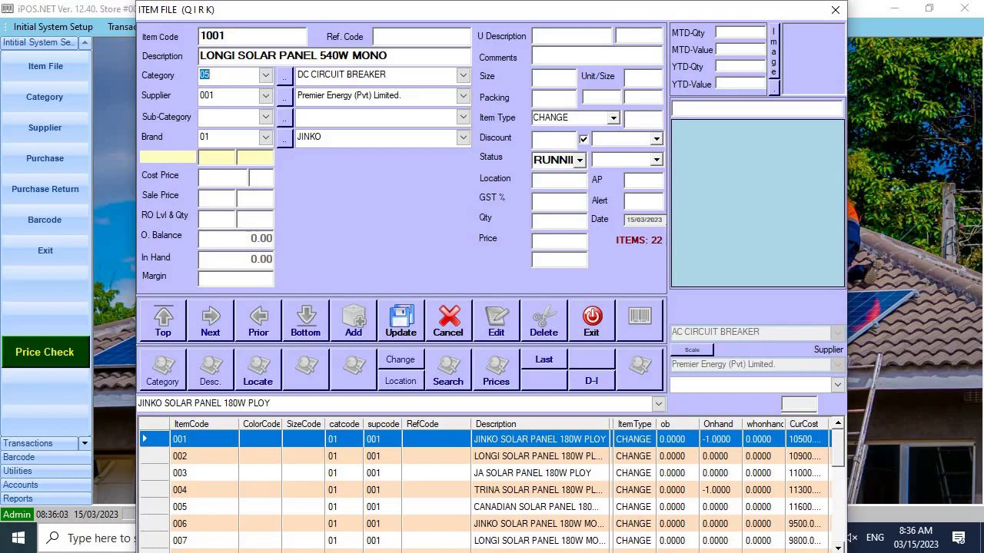
key(Up)
key(Up)
key(Up)
key(Up)
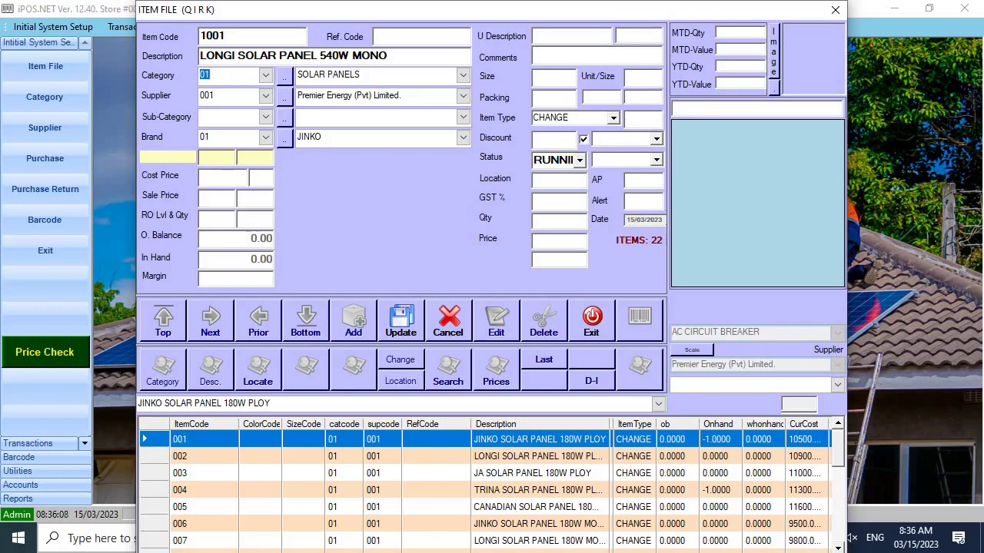
key(Tab)
key(Down)
key(Down)
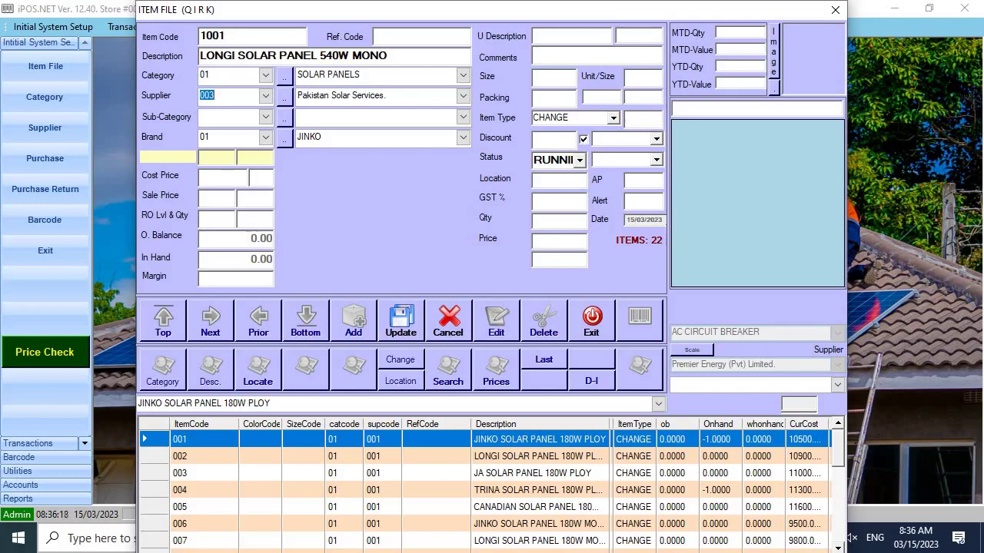
Set brand 02 LONGI, cost price 20000 and sale price 23000
click(204, 137)
key(Down)
key(Down)
key(Up)
click(244, 177)
text(20000)
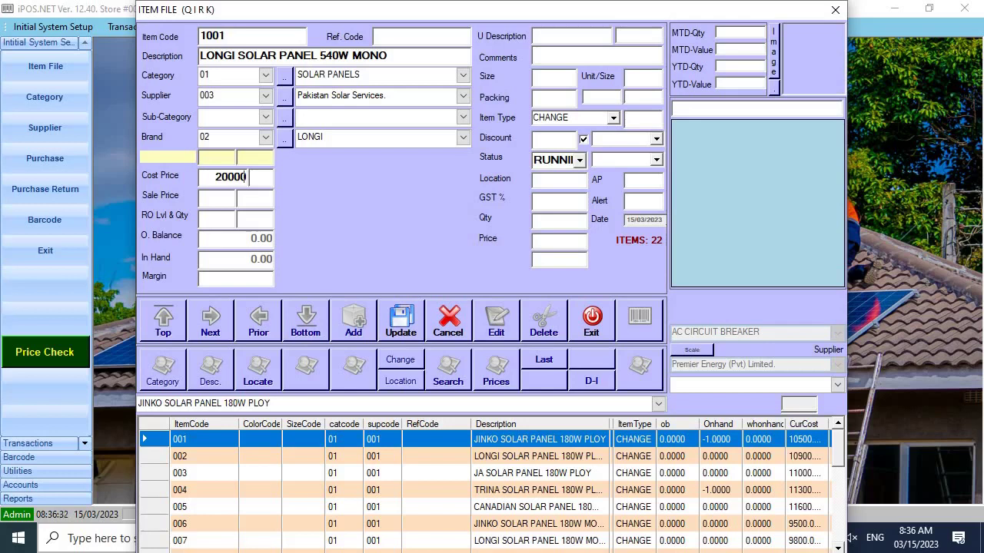
key(Return)
text(23000)
Check the 15.00 margin and save item 1001, confirming the addition
drag(245, 279, 316, 278)
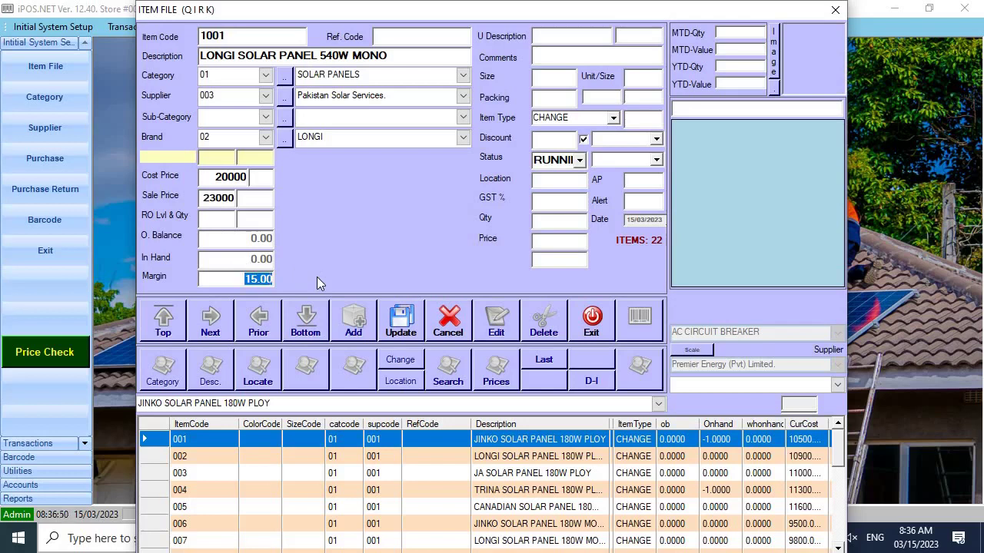
key(Return)
key(Tab)
key(Return)
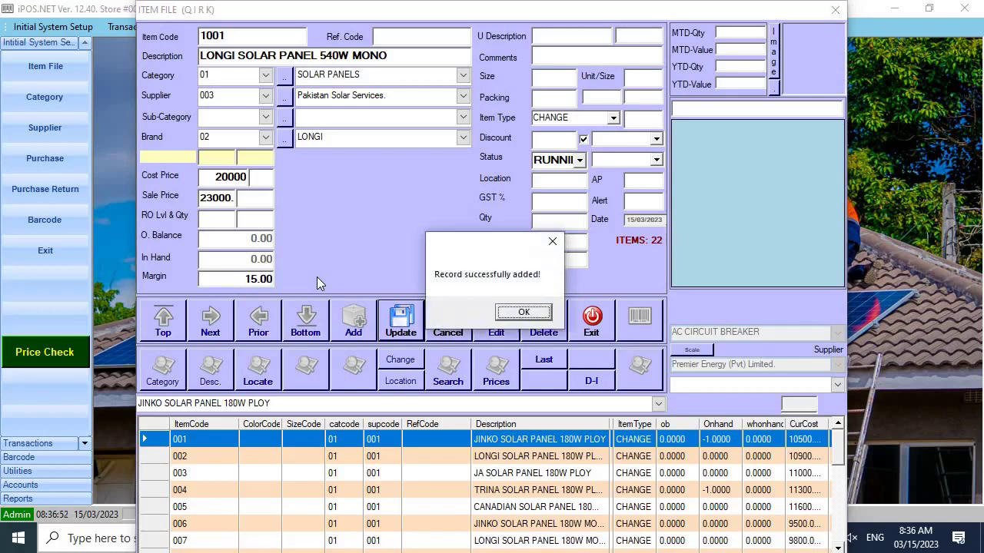
key(Return)
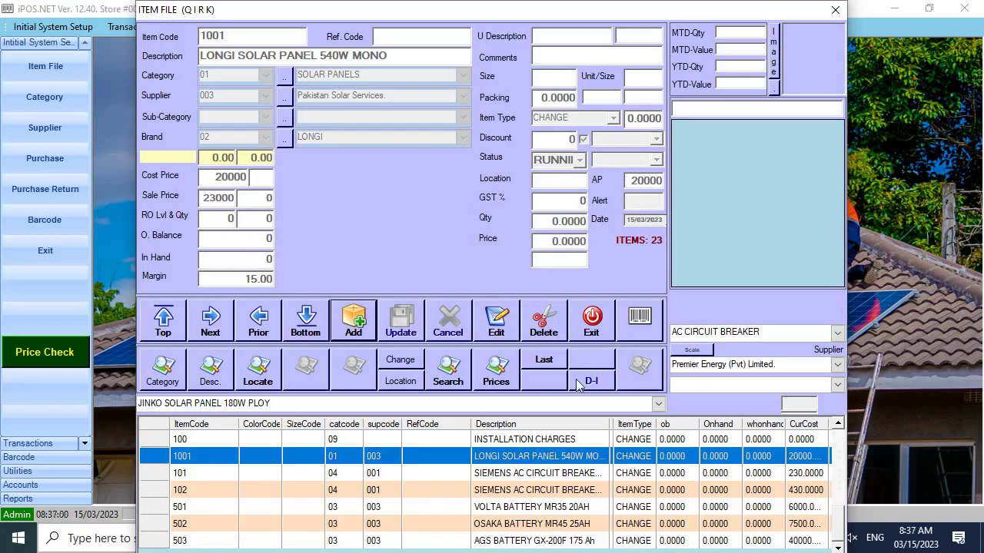
Close the Item File and start a new Stock Debit Note
click(591, 321)
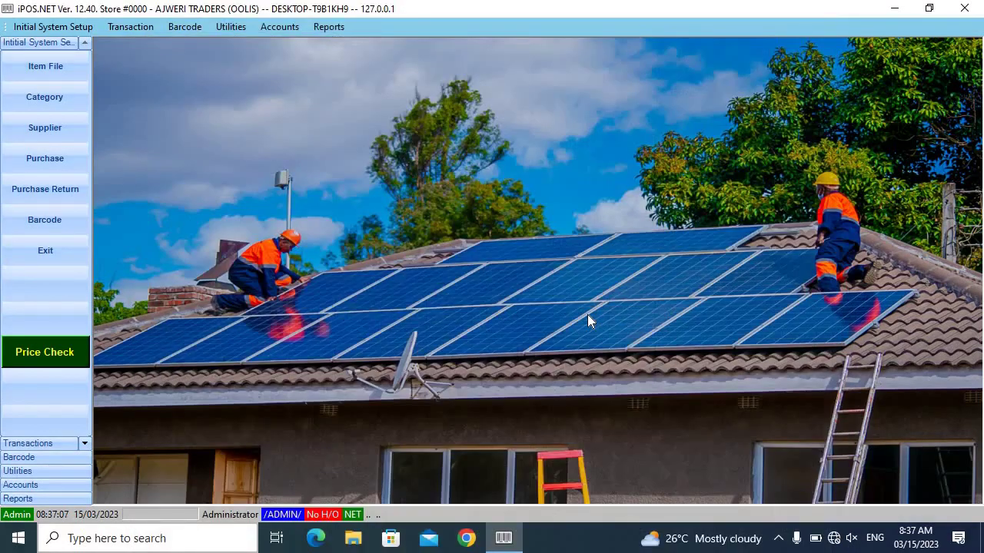
click(67, 163)
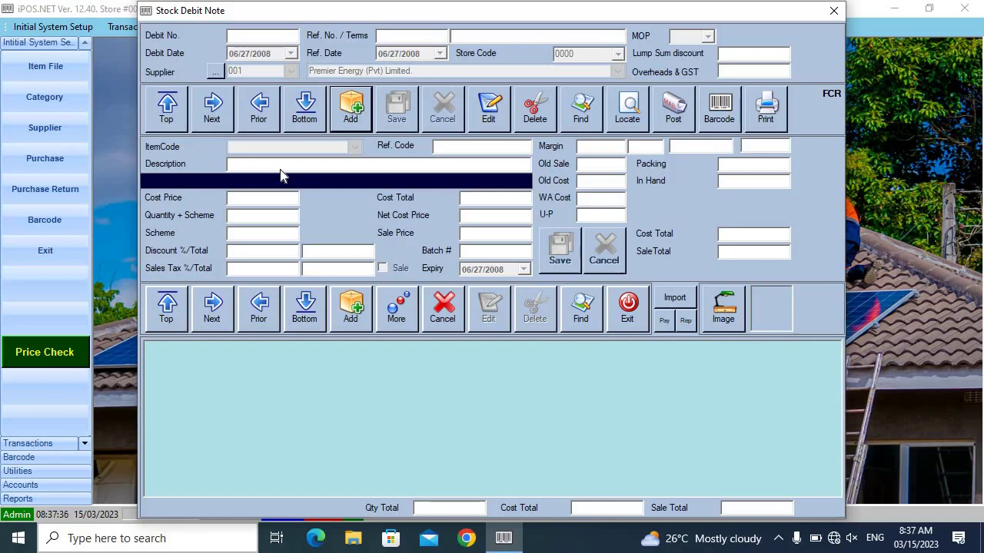
click(355, 107)
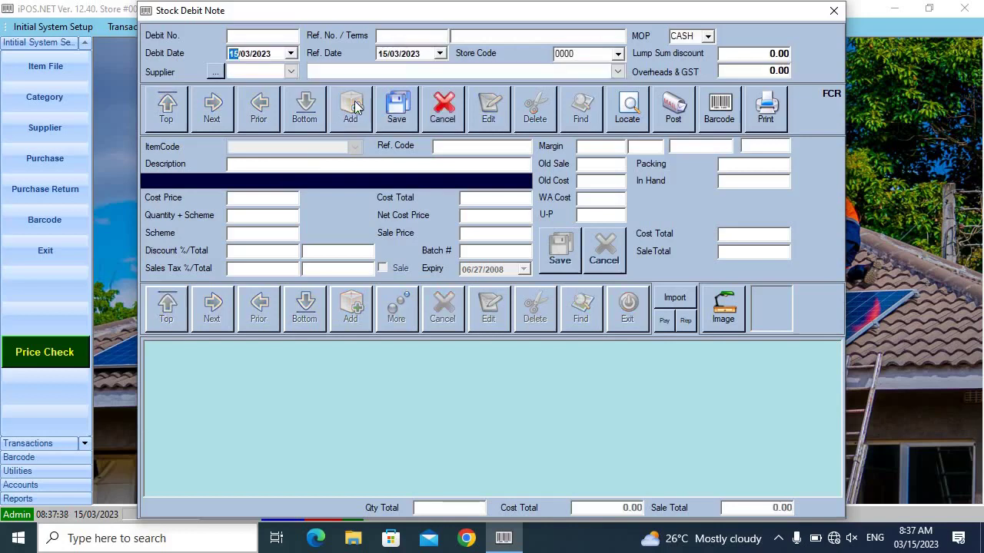
Choose supplier 003 Pakistan Solar Services, save the header and begin an item line
click(292, 72)
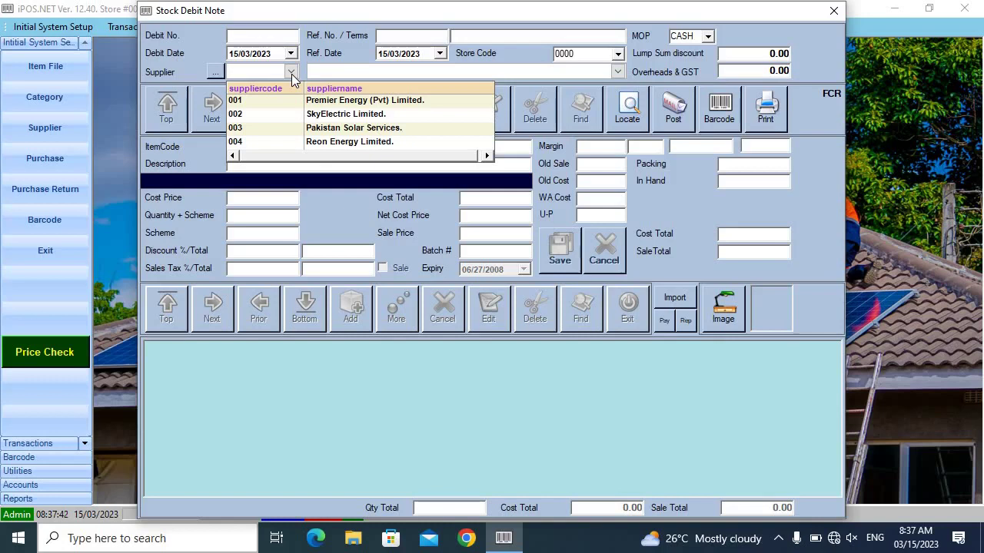
click(356, 129)
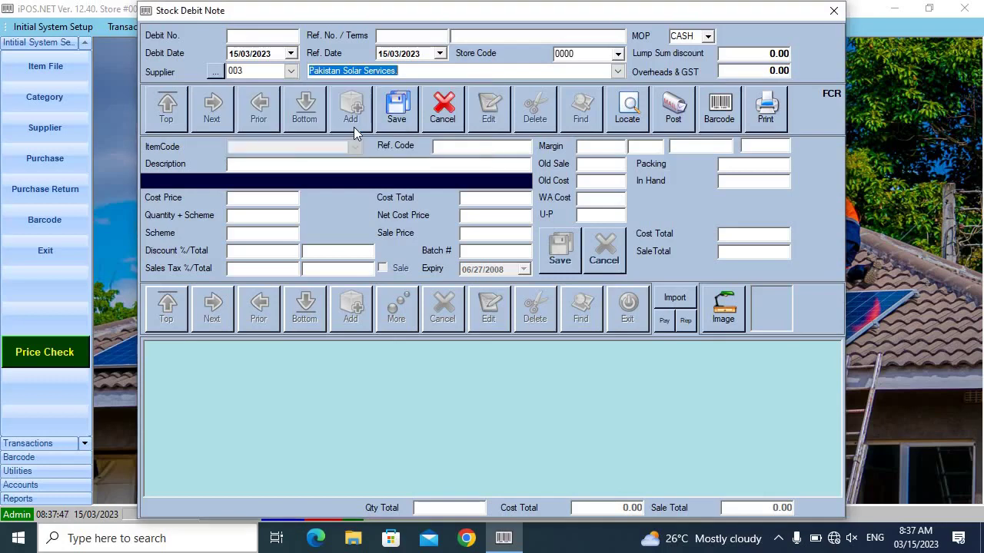
click(395, 121)
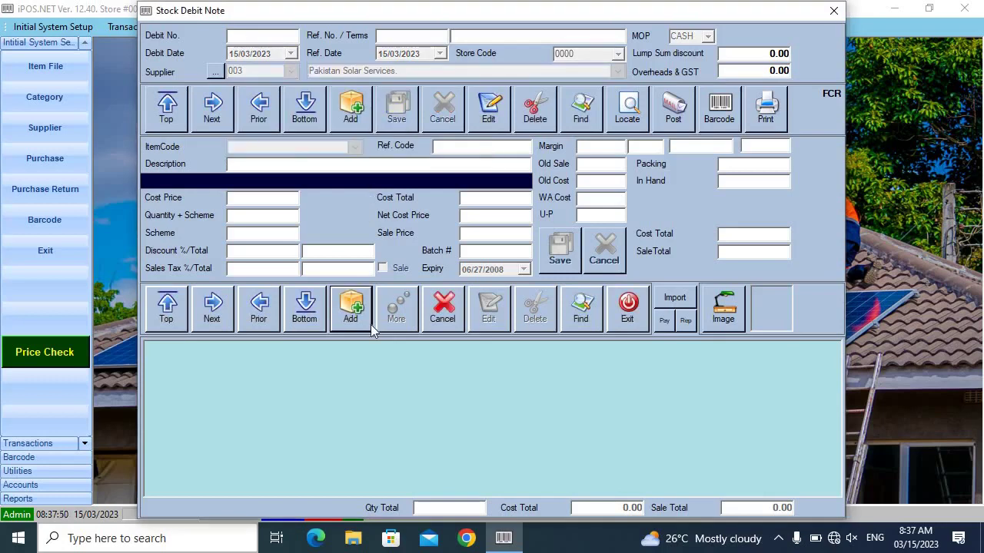
click(352, 309)
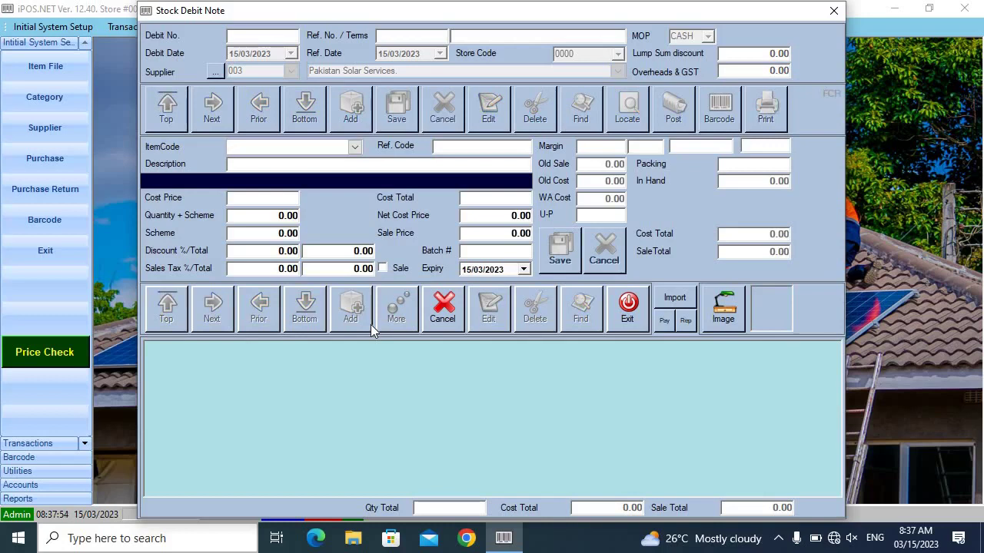
Add item 007 LONGI SOLAR PANEL 180W MONO, quantity 50 at cost 9800, sale price 12000
text(/LONGI)
key(Return)
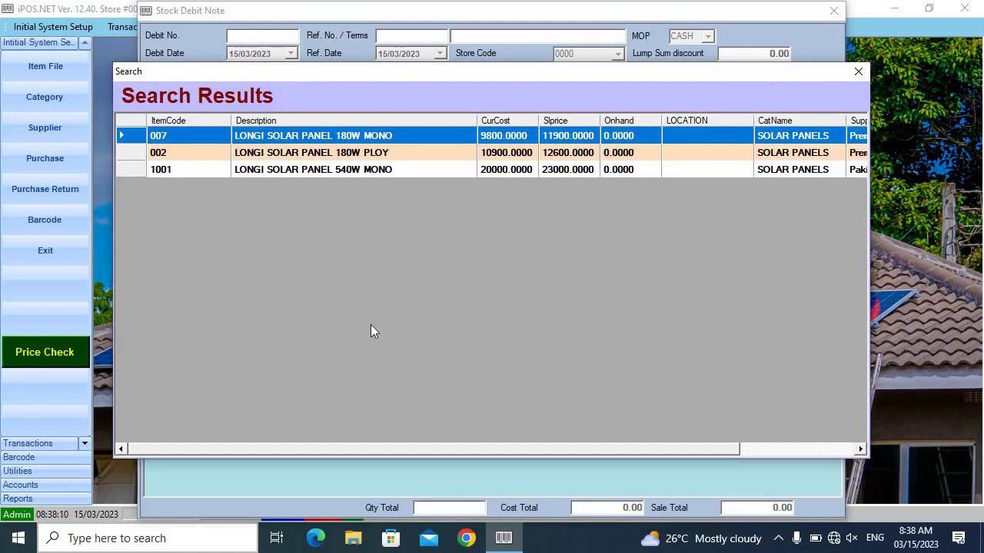
key(Return)
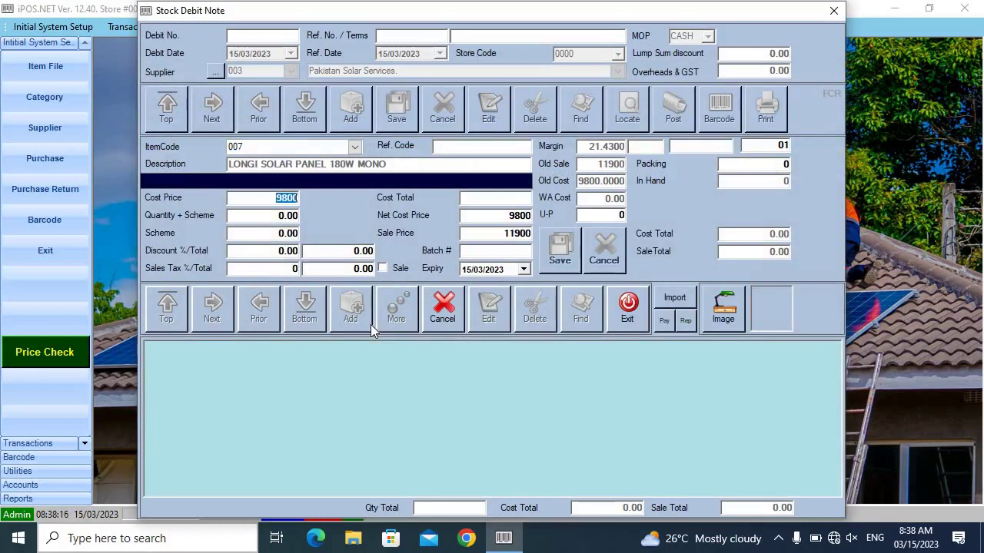
key(Return)
text(50)
key(Return)
key(Return)
key(Return)
key(Return)
key(Return)
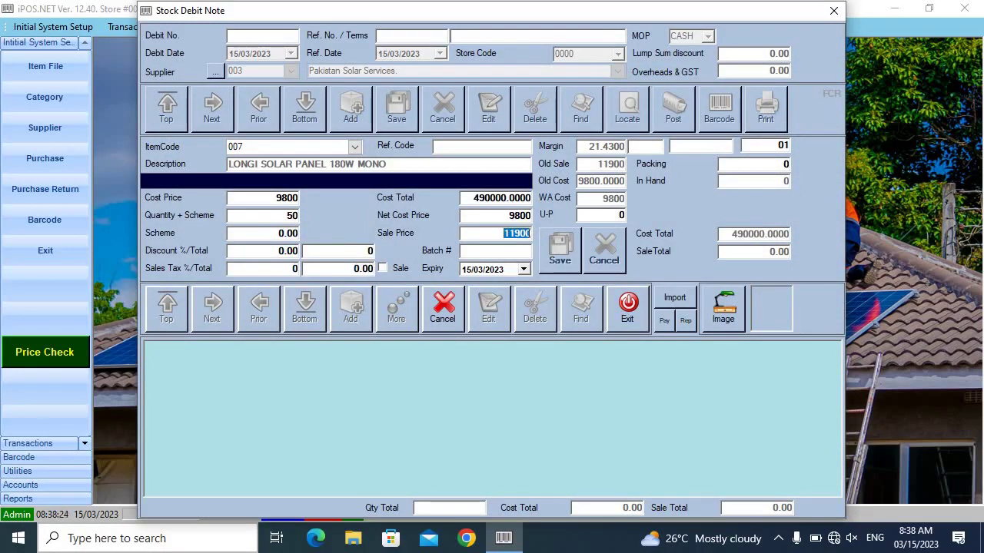
text(12000)
key(Return)
key(Return)
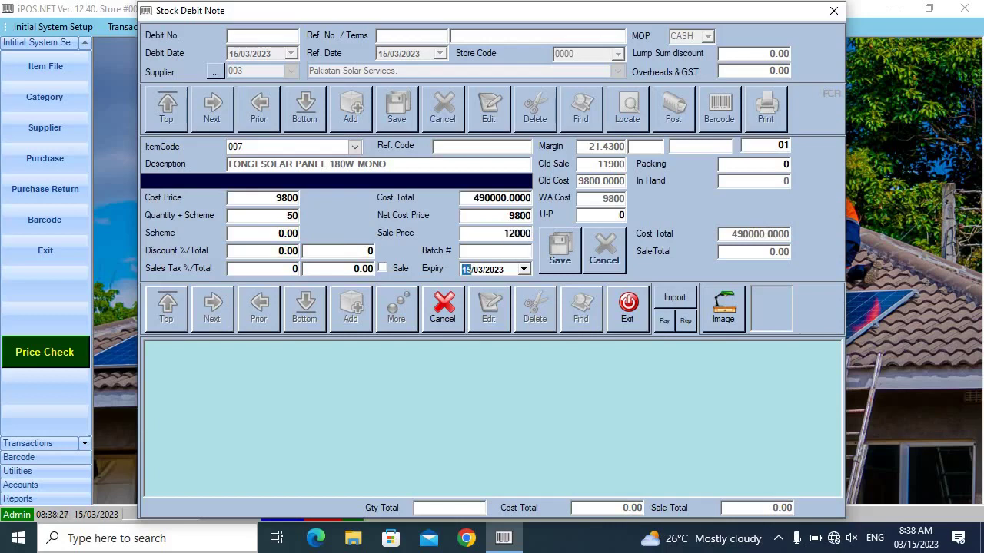
key(Return)
key(Return)
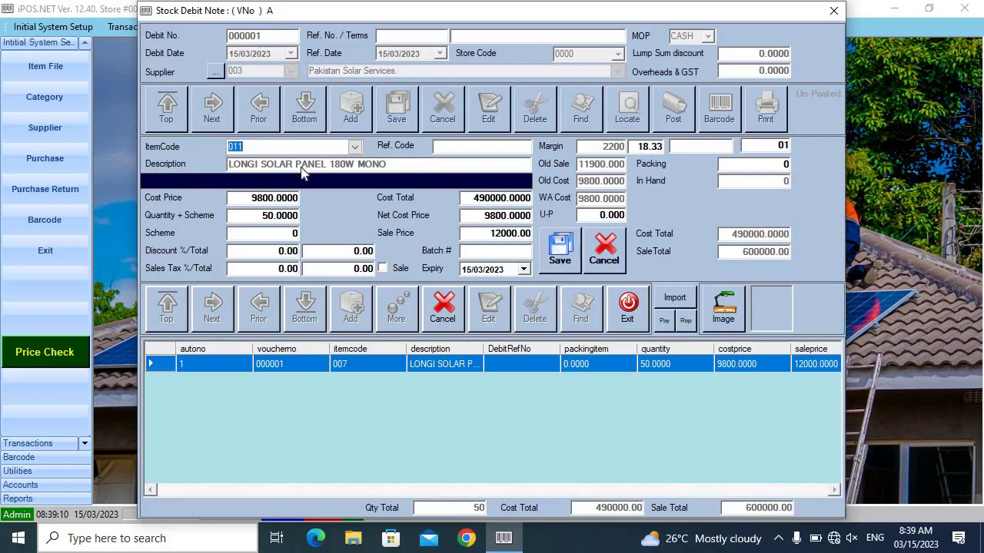
Add line 006 JINKO SOLAR PANEL 180W MONO, quantity 30 at 9500, then search /INVERTER
text(/JINKO)
key(Return)
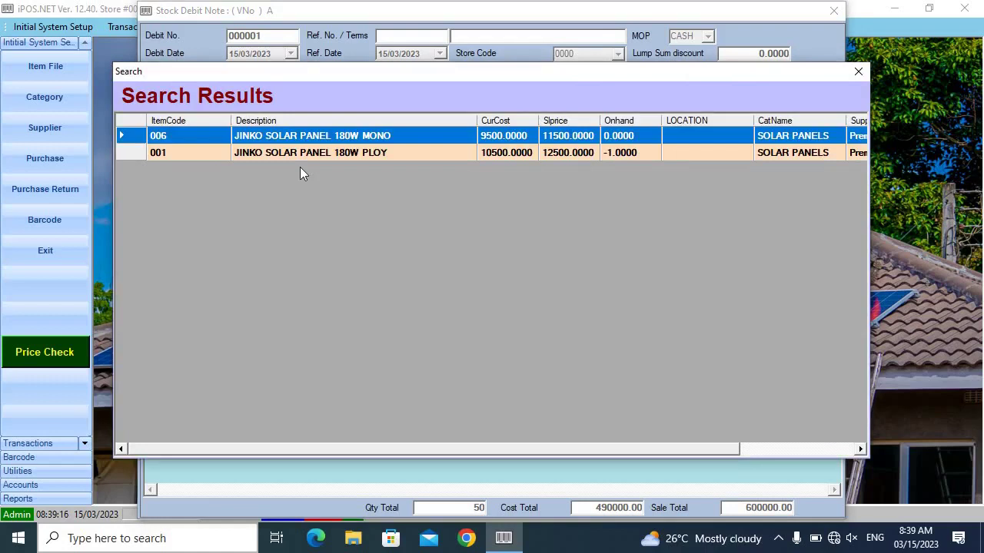
key(Down)
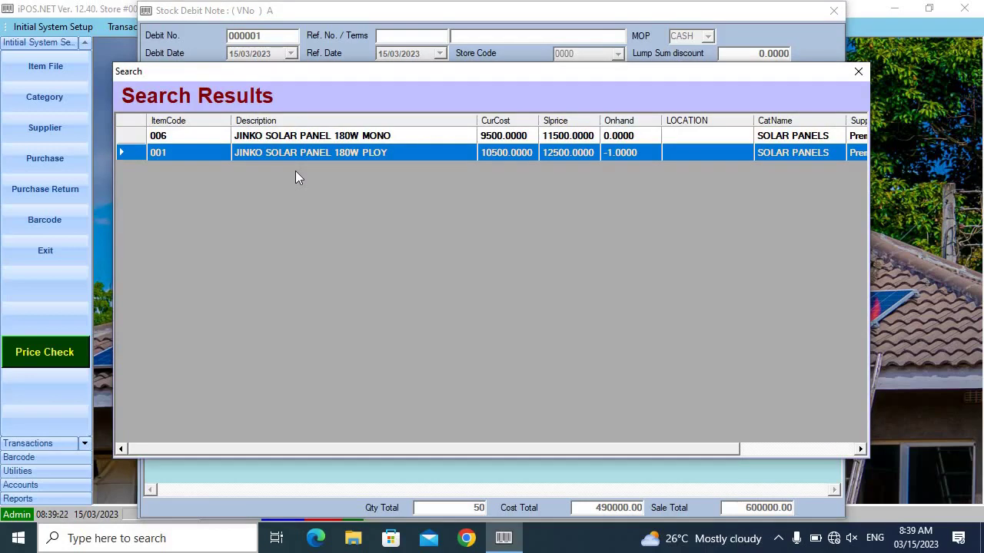
key(Up)
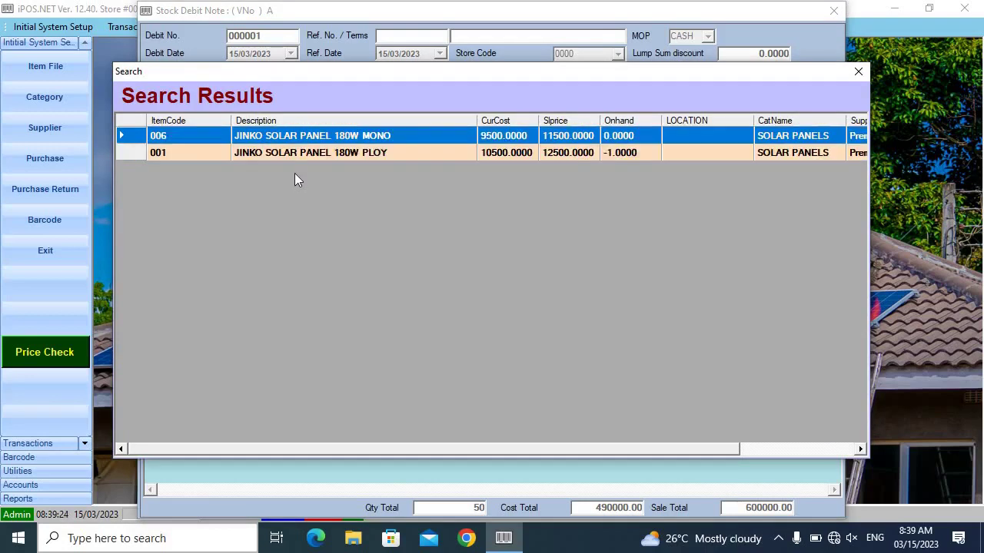
key(Return)
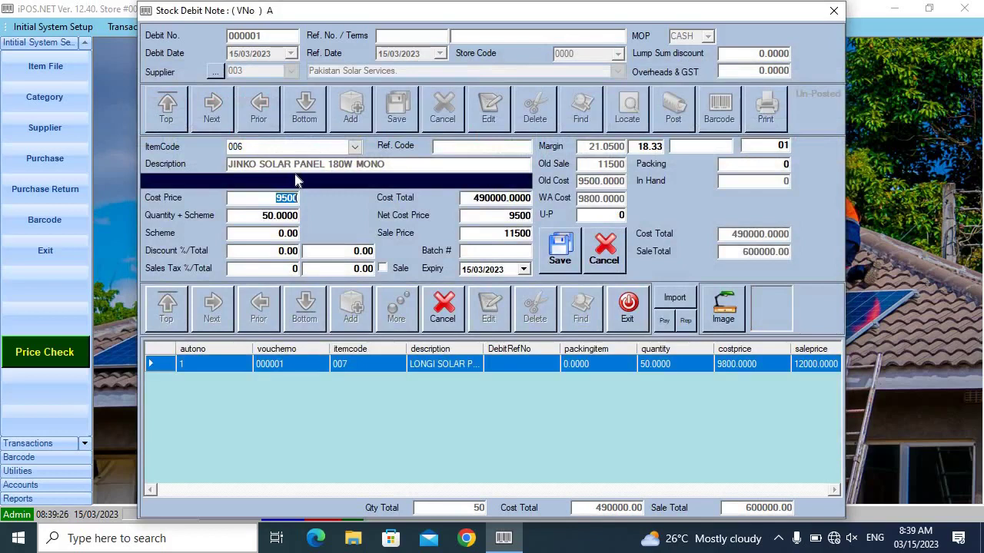
key(Return)
text(30)
key(Return)
key(Return)
key(Return)
key(Return)
key(Return)
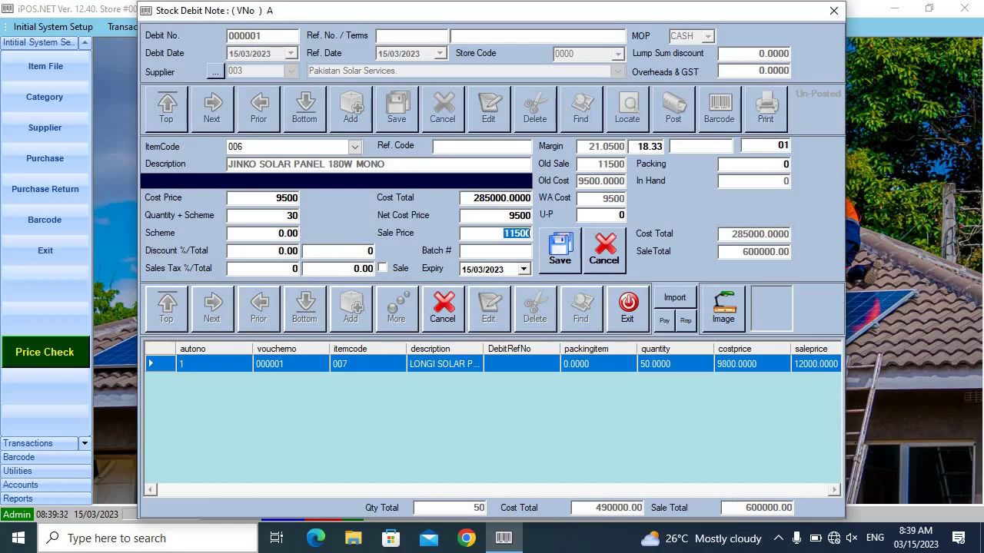
key(Return)
key(Return)
key(Return)
key(Return)
key(Return)
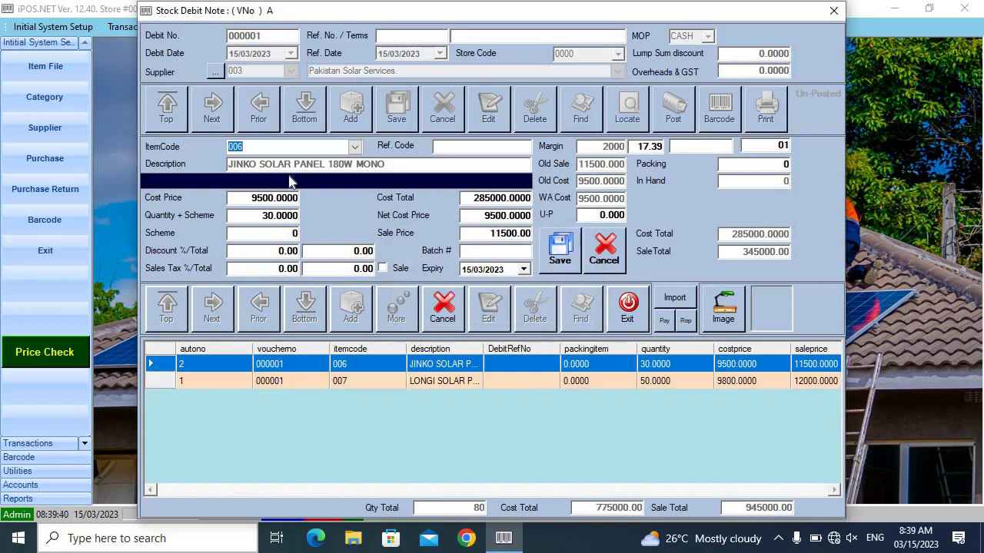
text(/INVERTER)
Add 5 AEROX 1.2KW Solar Inverter 12V (item 011) at cost 35000, sale 39500, then load item 013
key(Return)
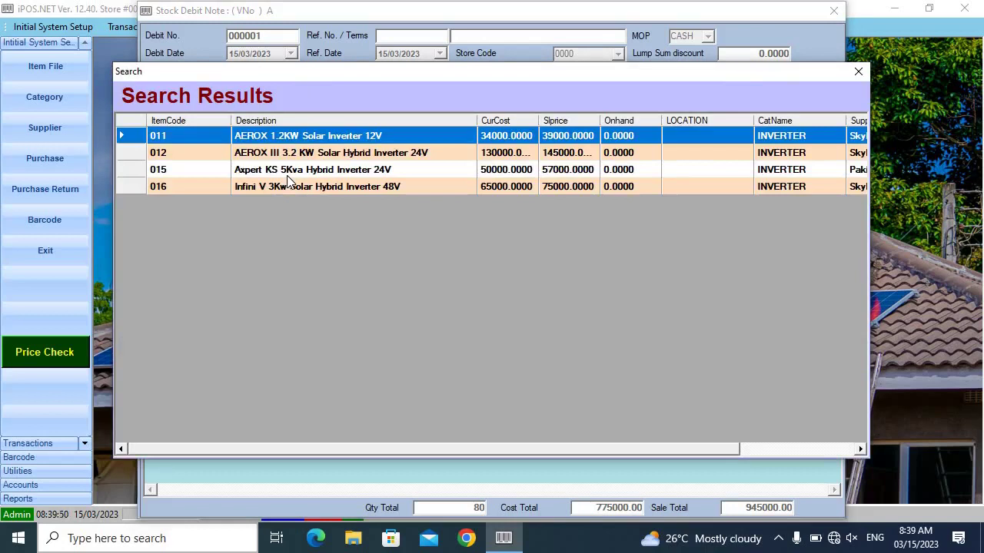
key(Return)
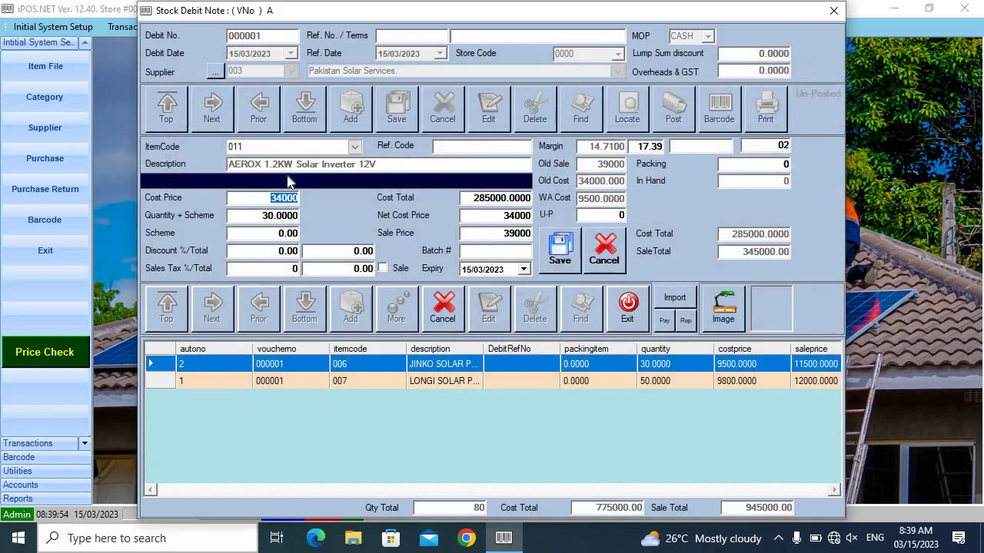
text(35000)
key(Return)
text(5)
key(Return)
key(Return)
key(Return)
key(Return)
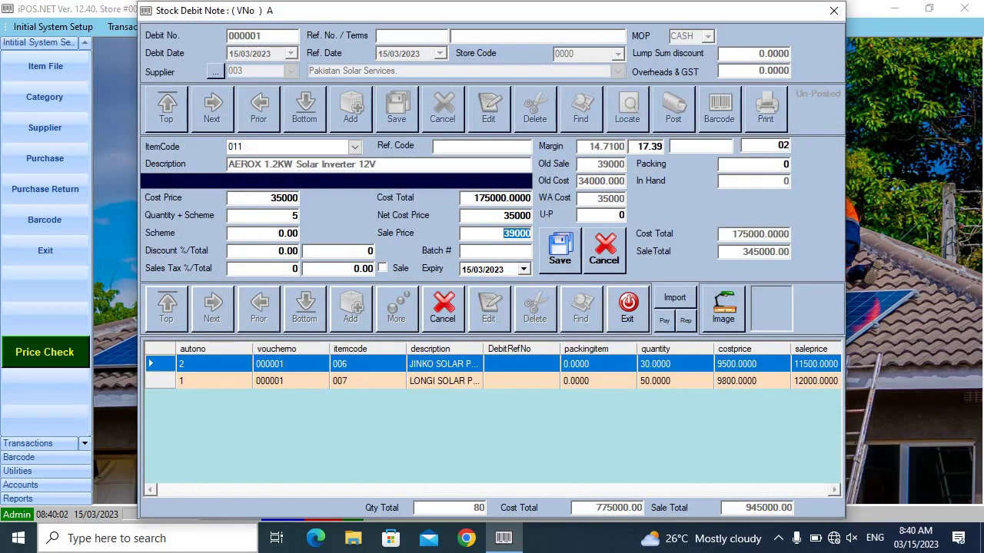
text(39500)
key(Return)
key(Return)
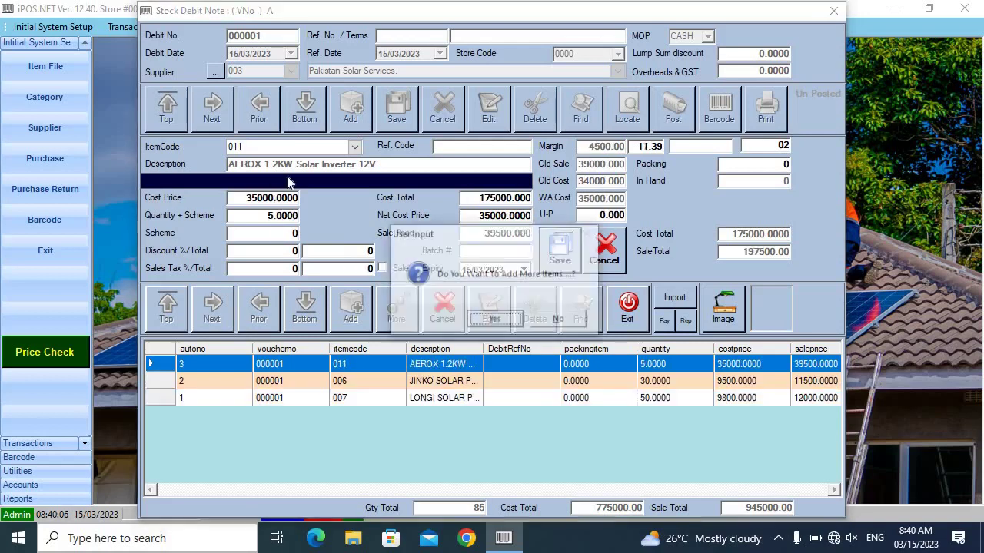
key(Return)
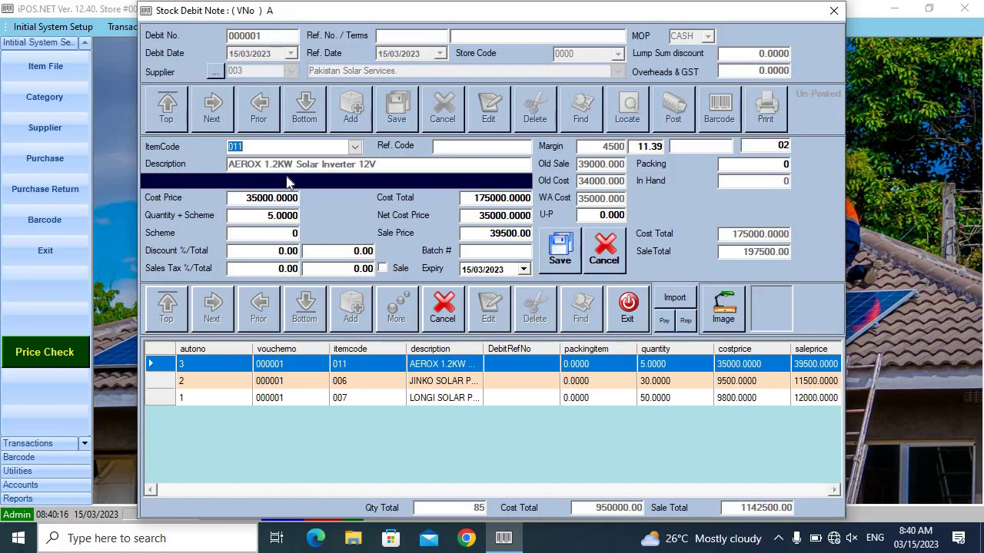
text(013)
key(Return)
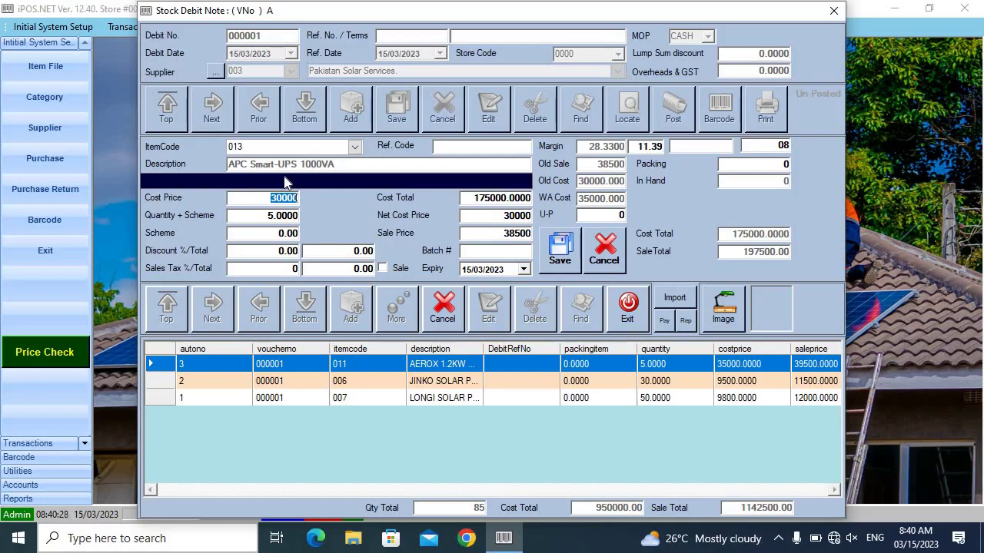
Enter quantity 10 for the APC Smart-UPS 1000VA line and finish adding items
key(Return)
text(10)
key(Return)
key(Return)
key(Return)
key(Return)
key(Return)
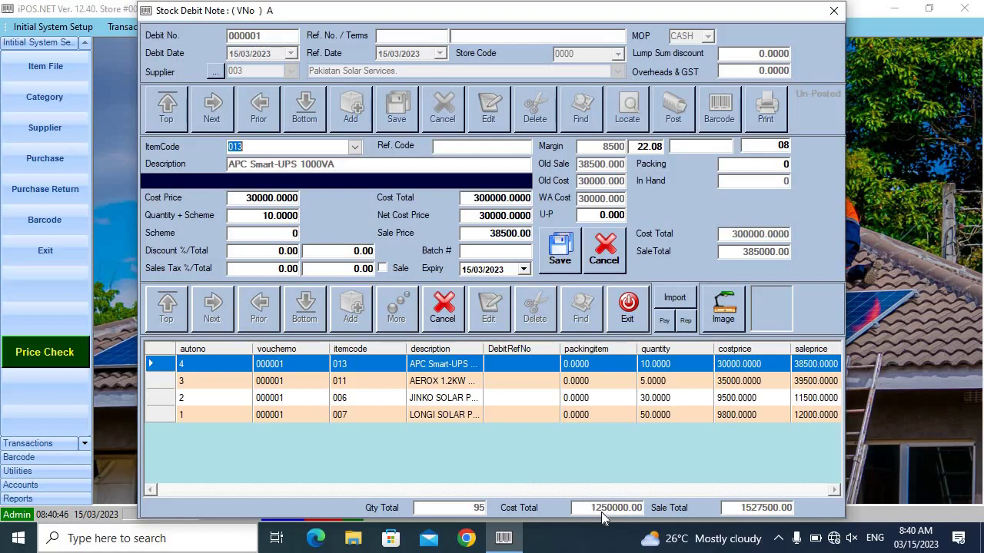
click(442, 311)
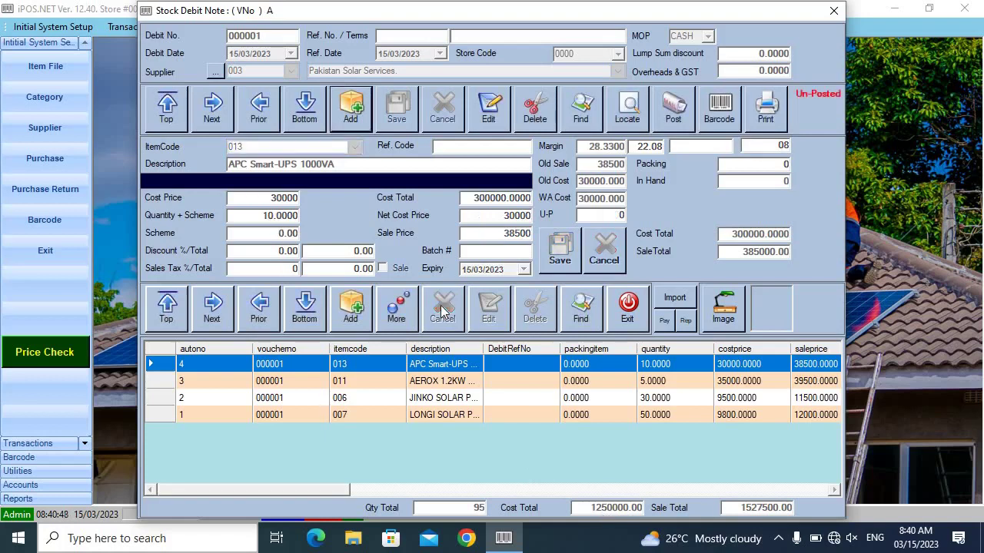
Post debit note 000001, confirm the success message, and exit the Stock Debit Note window
click(662, 116)
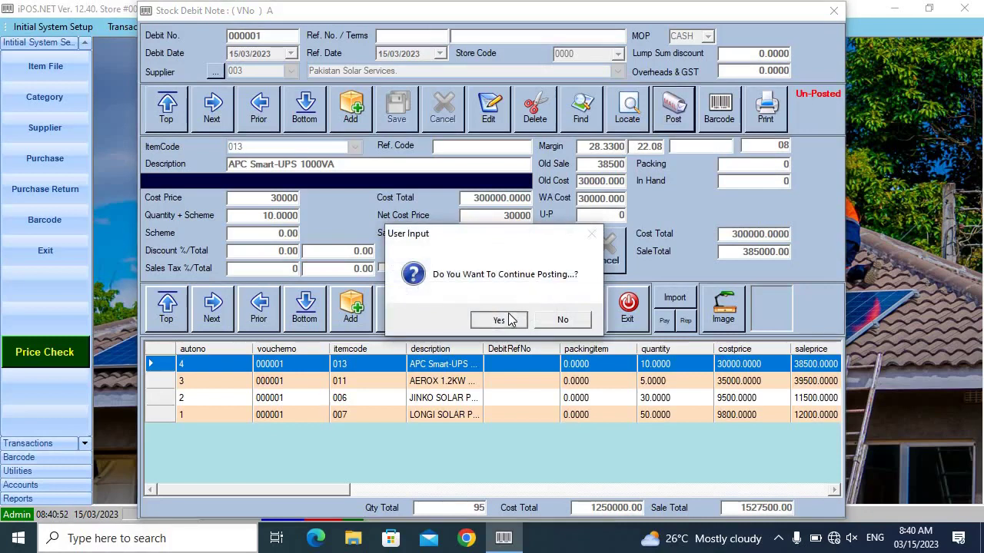
click(500, 320)
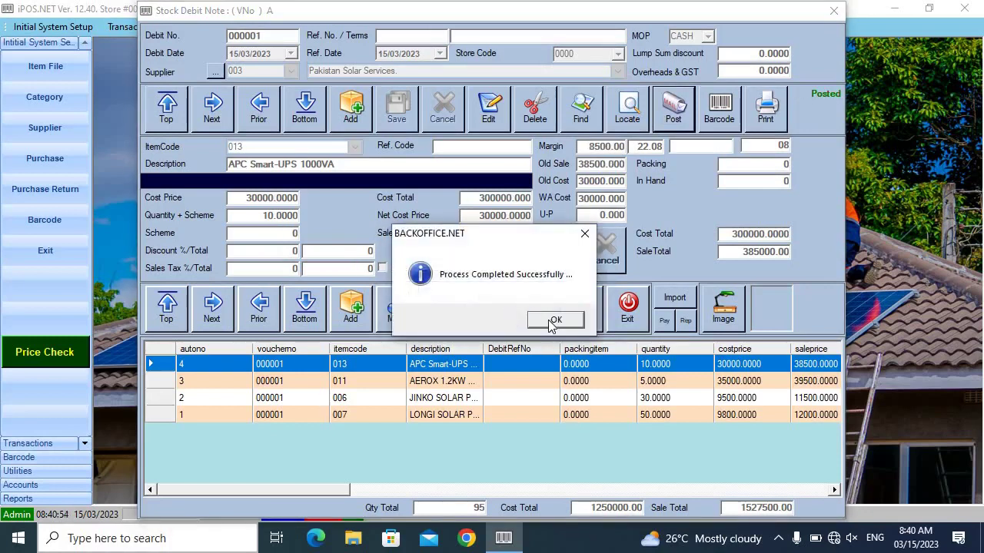
click(553, 322)
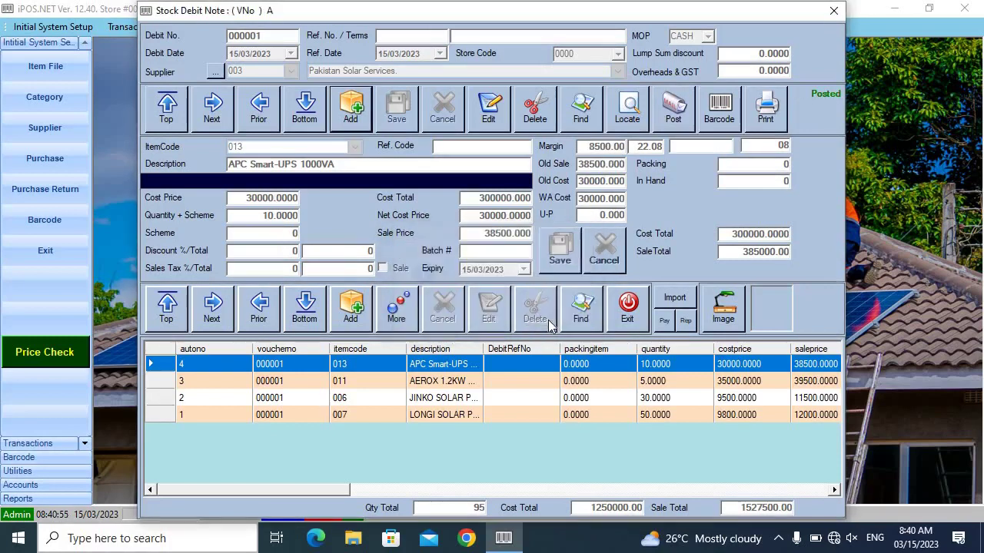
click(629, 305)
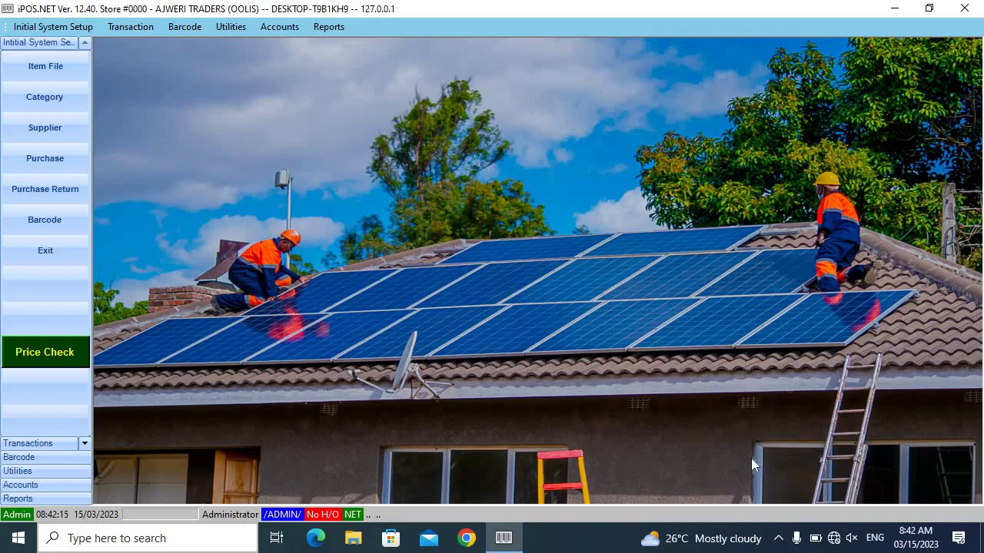
Log in to the POS with the account password on the MOR shift
text(ALI)
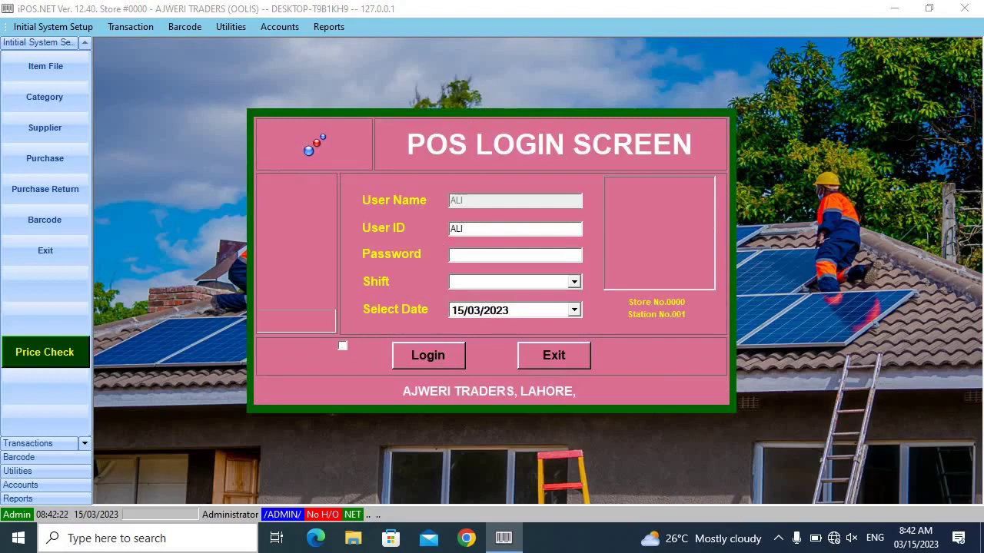
text(***)
key(Return)
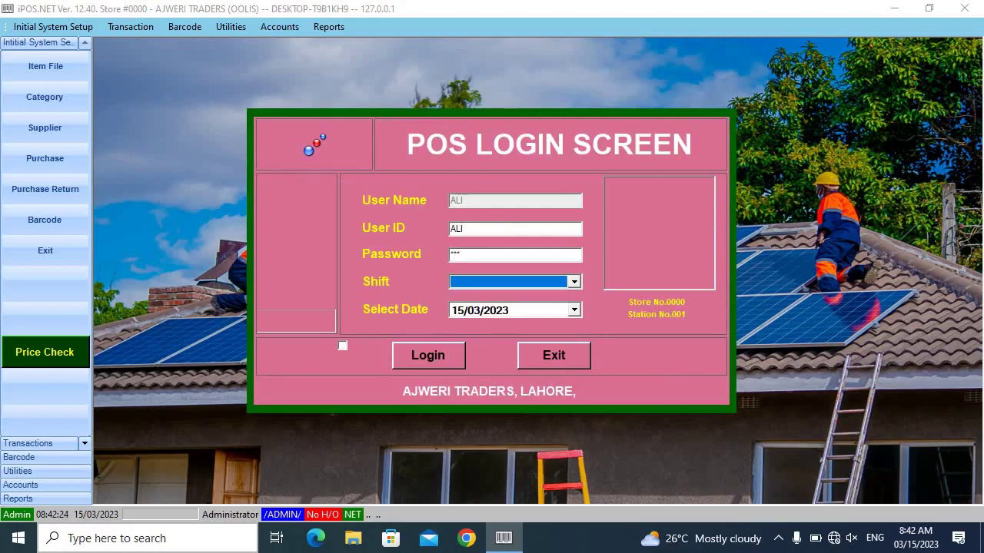
key(Down)
key(Return)
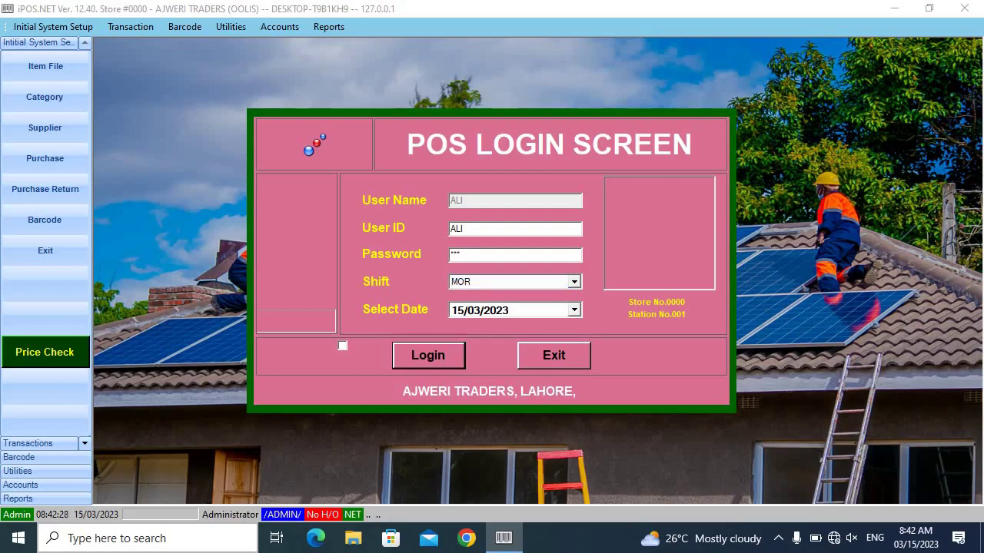
key(Return)
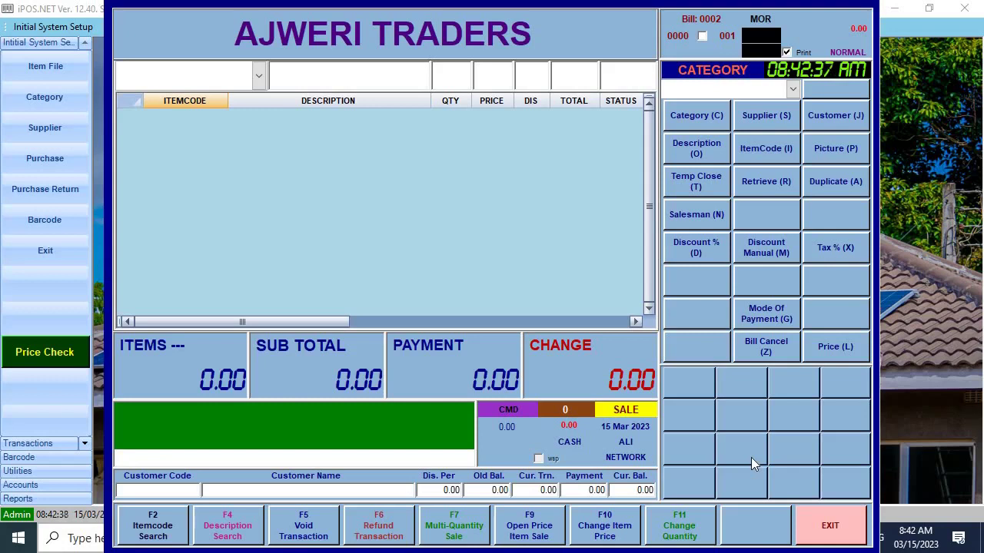
Add item 1001 LONGI SOLAR PANEL 540W MONO, quantity 20 at 23000, to the bill
text(/LONGI)
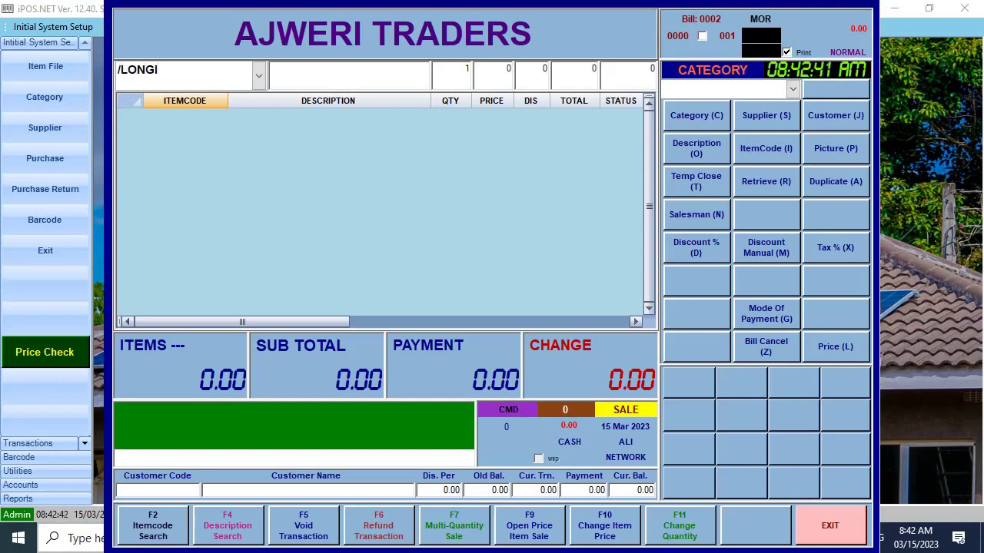
key(Return)
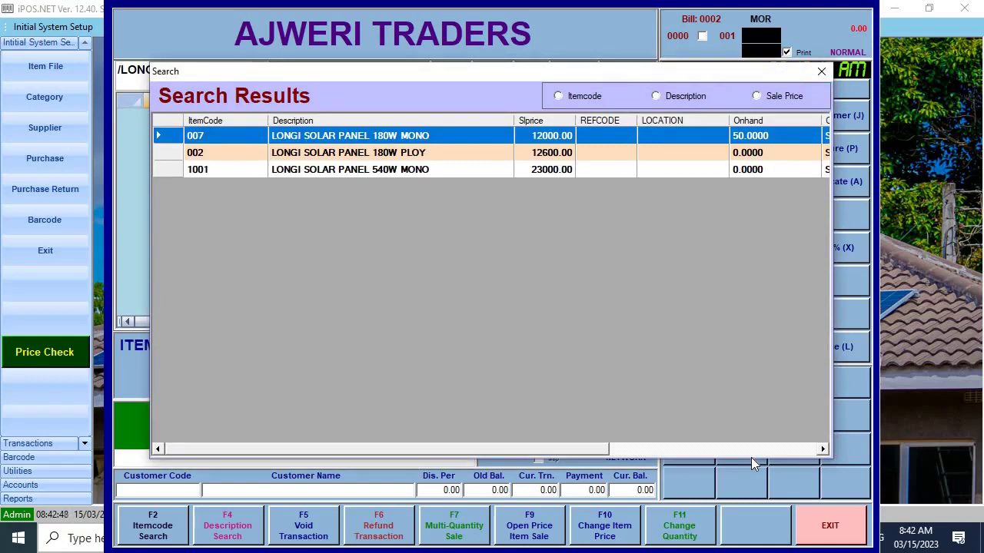
key(Down)
key(Down)
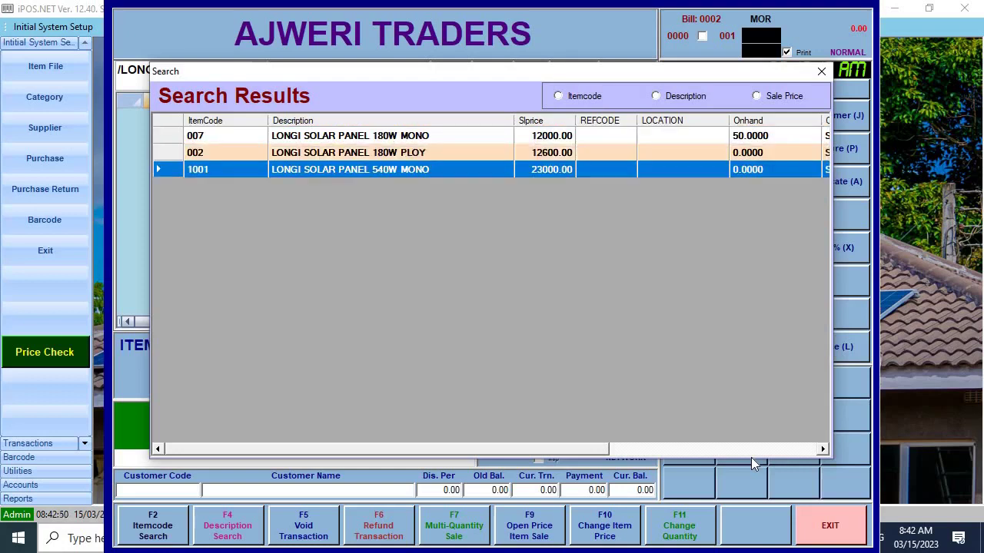
key(Return)
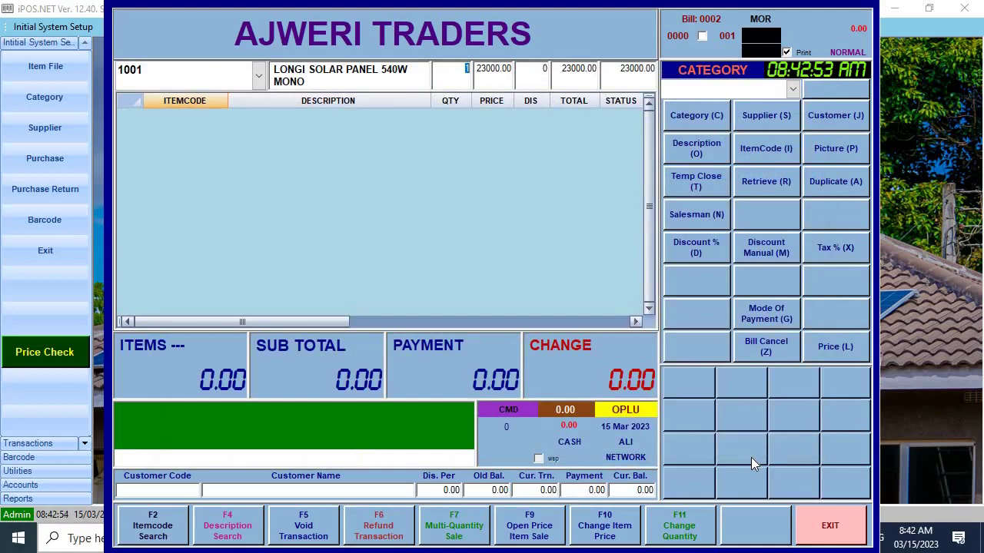
text(20)
key(Return)
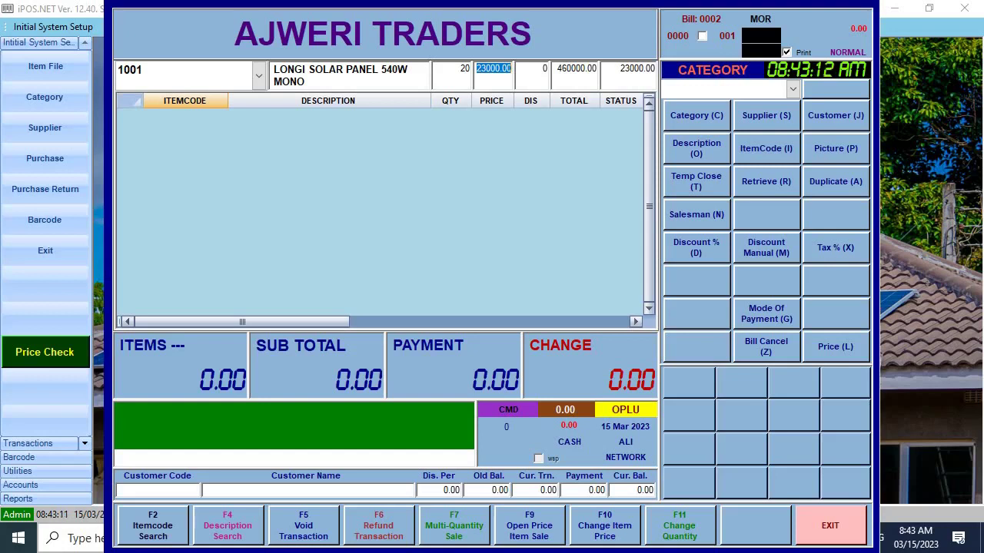
key(Return)
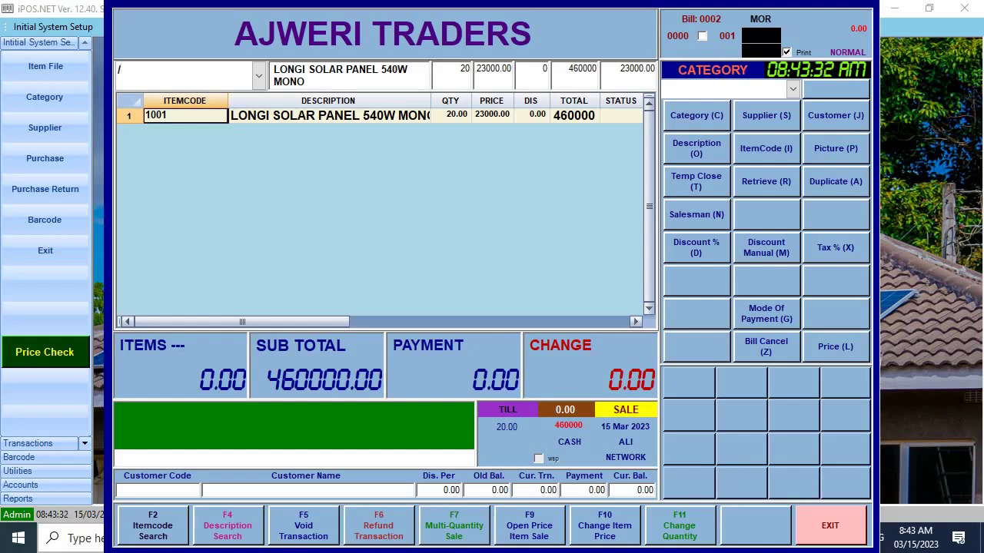
Add Siemens circuit breakers to the bill: five 10A and two 63A
text(CIRC)
key(Return)
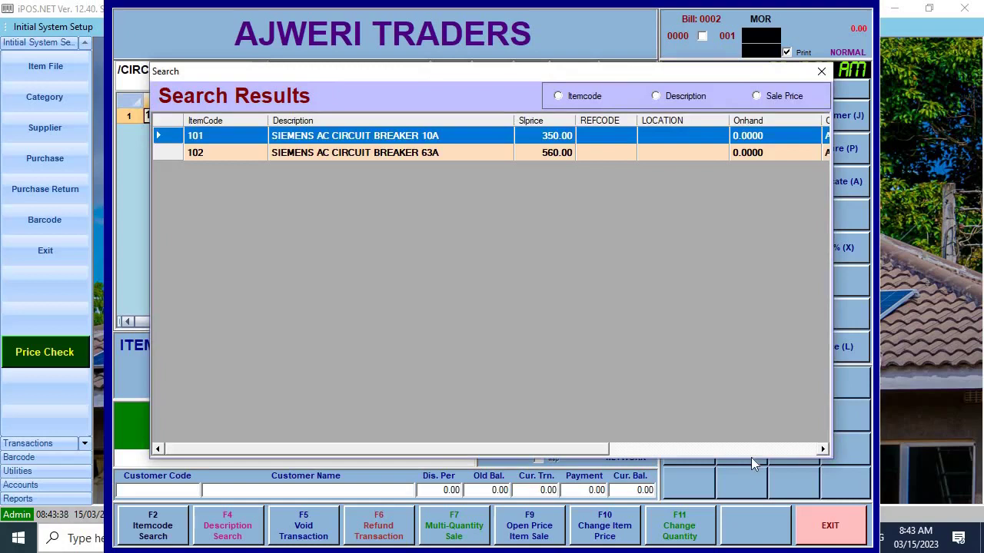
key(Return)
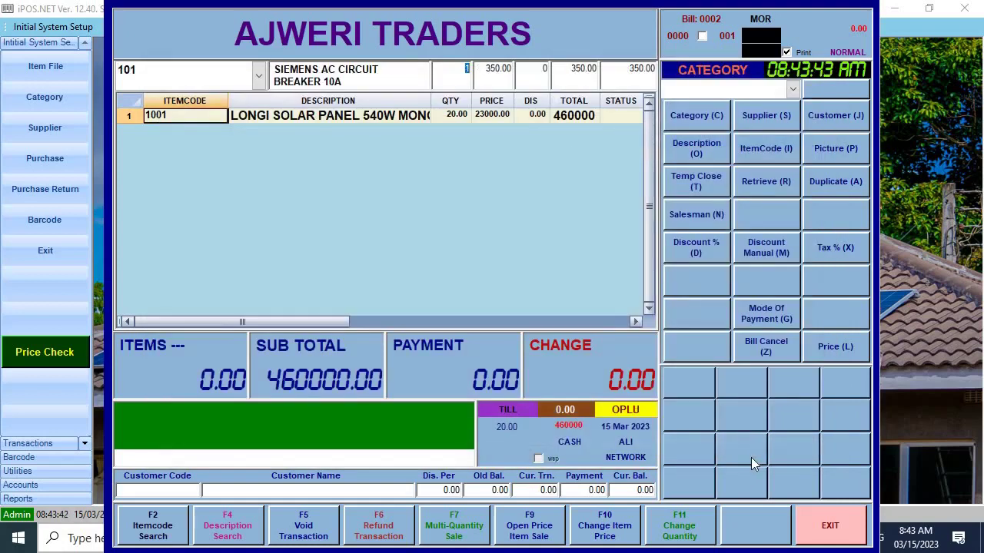
text(5)
key(Return)
key(Return)
text(/CIR)
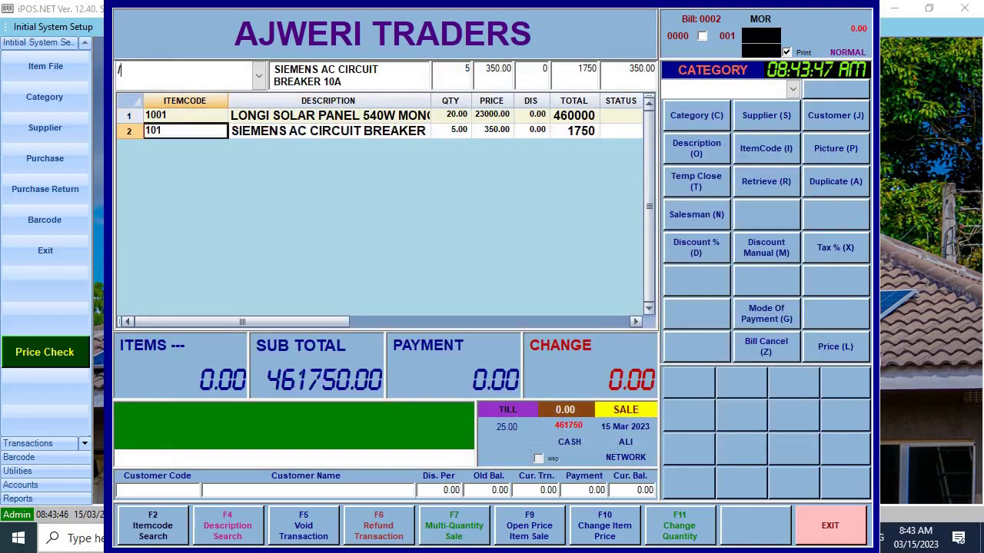
key(Return)
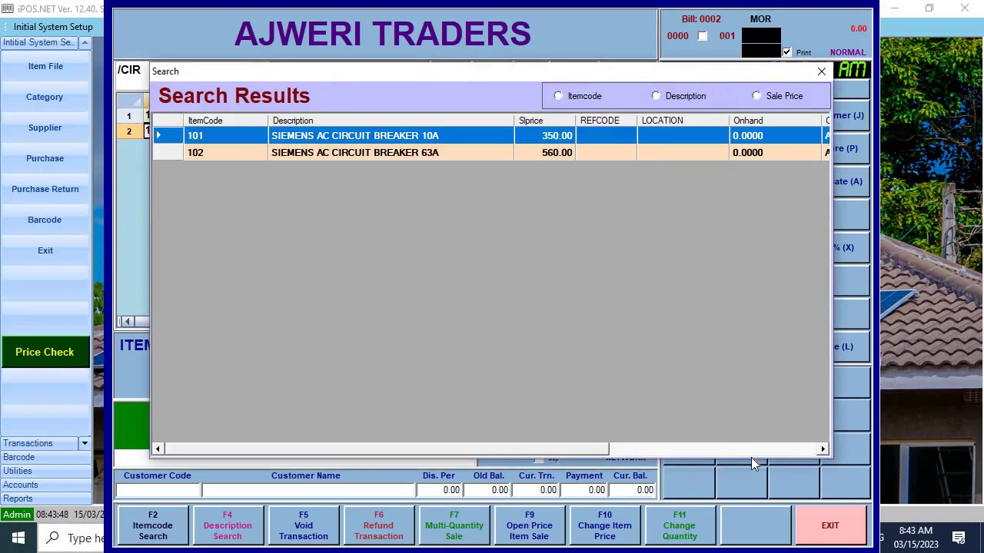
key(Down)
key(Return)
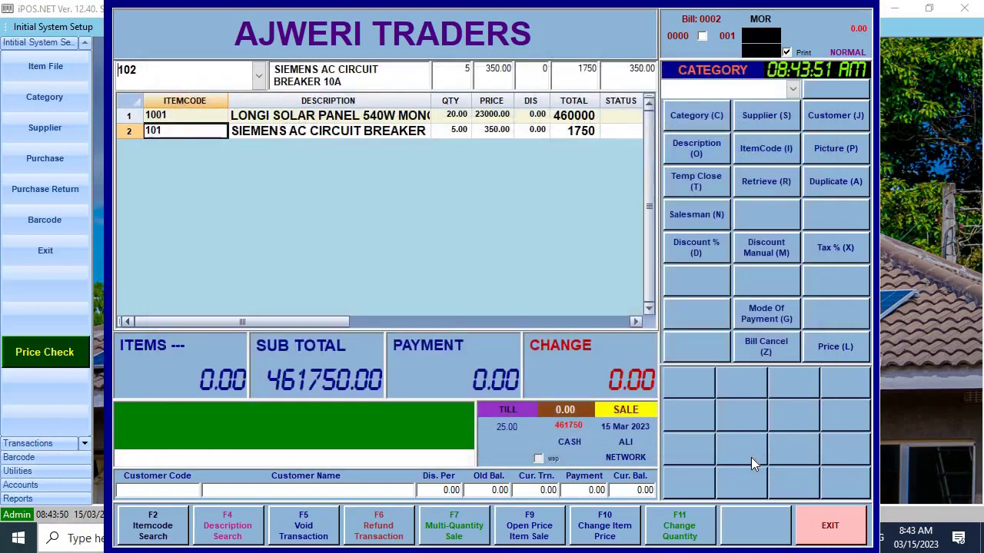
text(2)
key(Return)
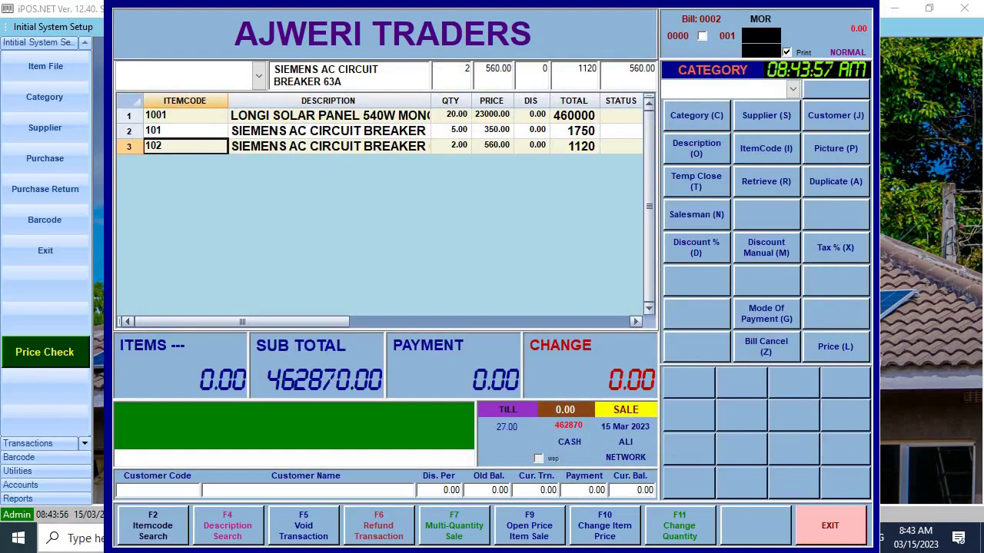
Add an INSTALLATION CHARGES line priced at 80000
text(/INSTALL)
key(Return)
key(Return)
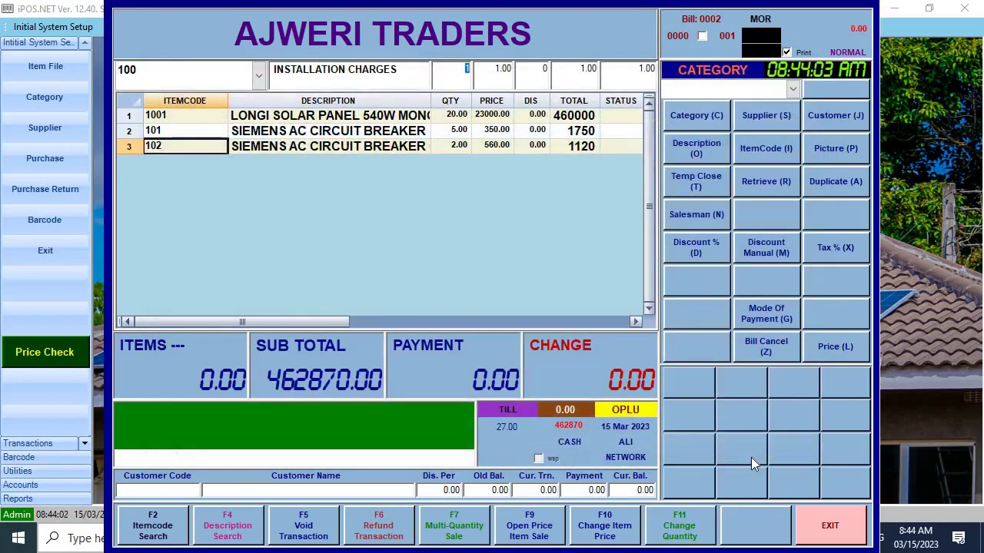
key(Return)
text(80000)
key(Return)
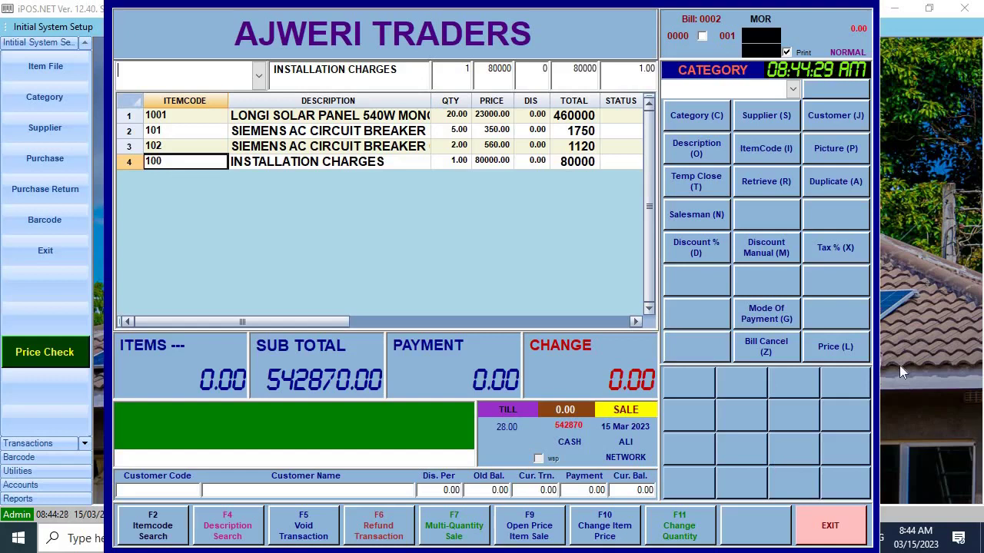
Attach the selected customer to bill 0002 and temporarily close it
key(j)
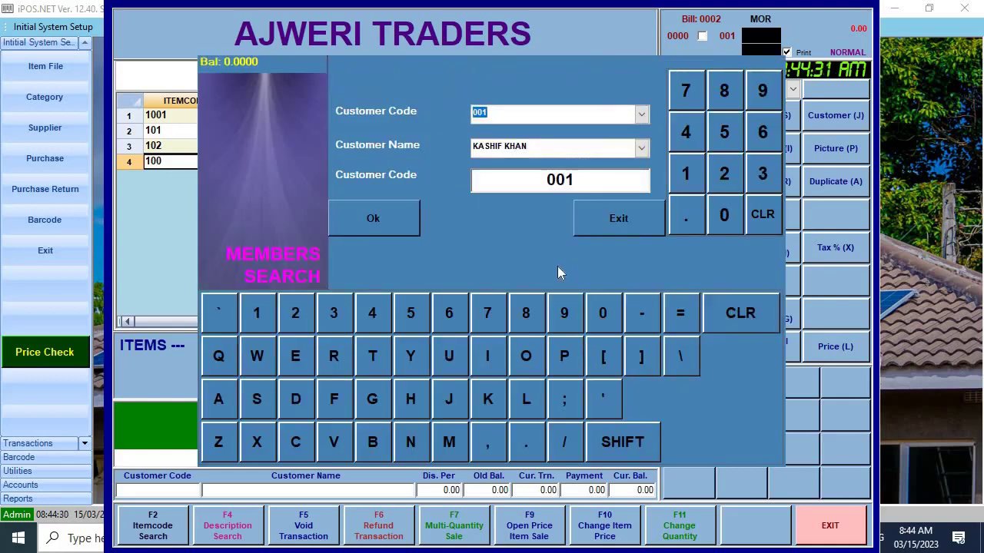
click(359, 227)
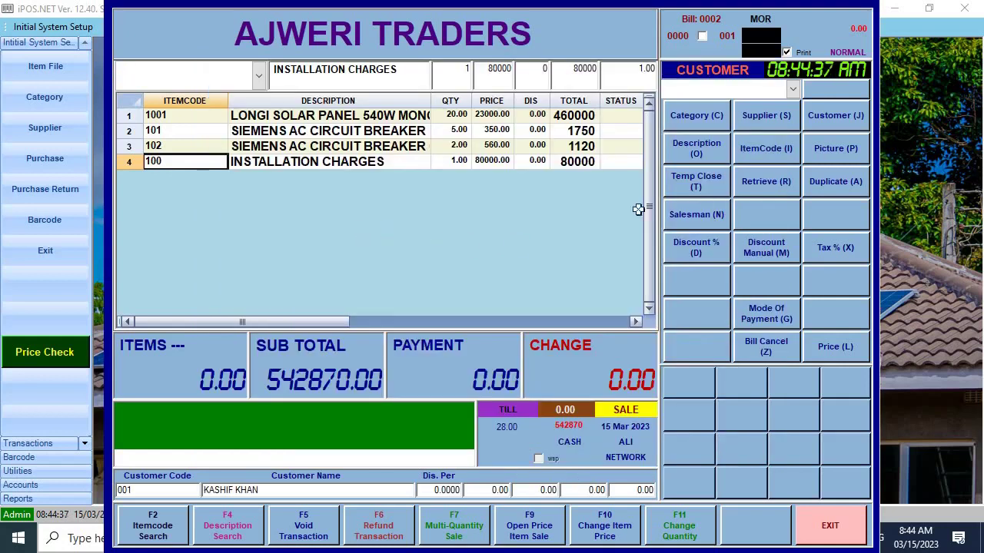
click(713, 187)
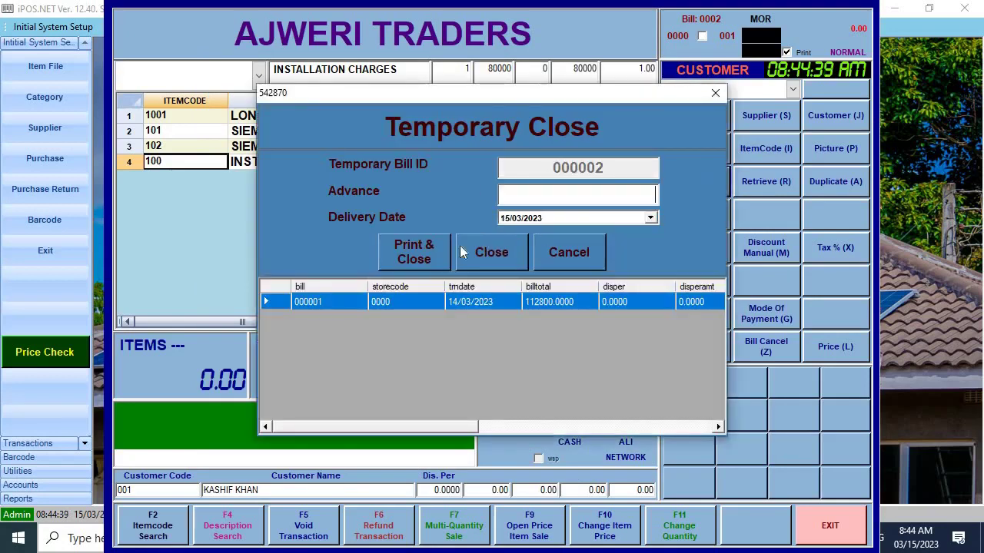
Print the held bill to a CutePDF file named Quotation
click(423, 253)
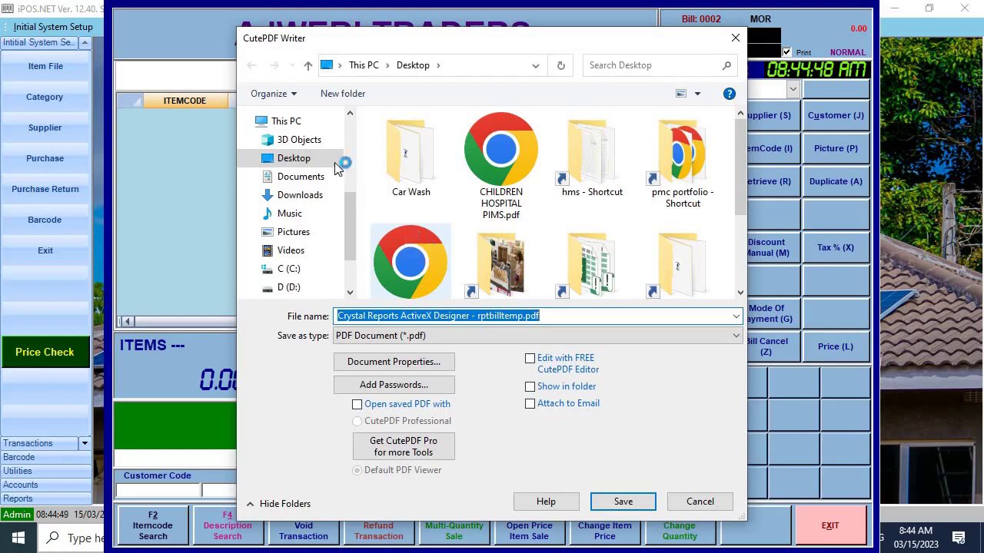
text(W)
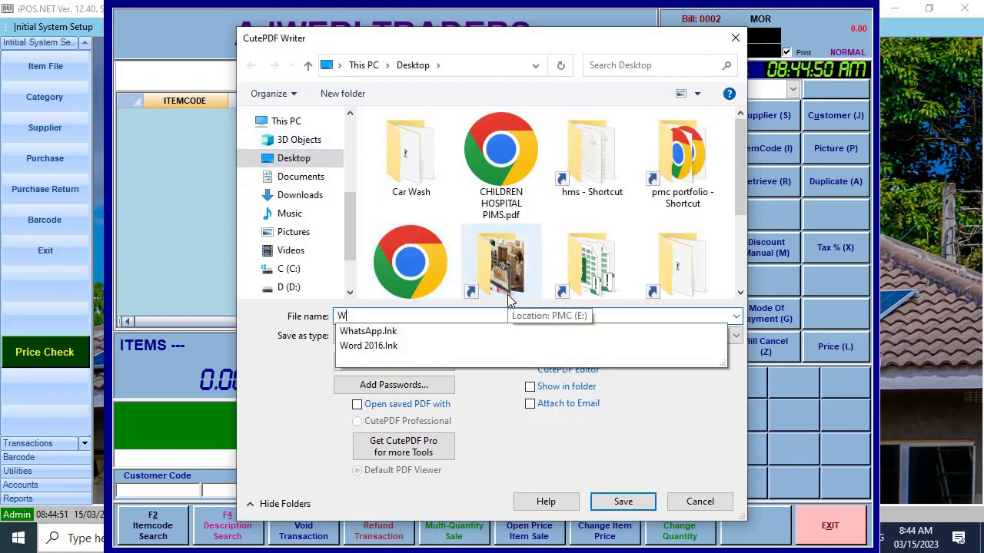
key(BackSpace)
text(Quotation)
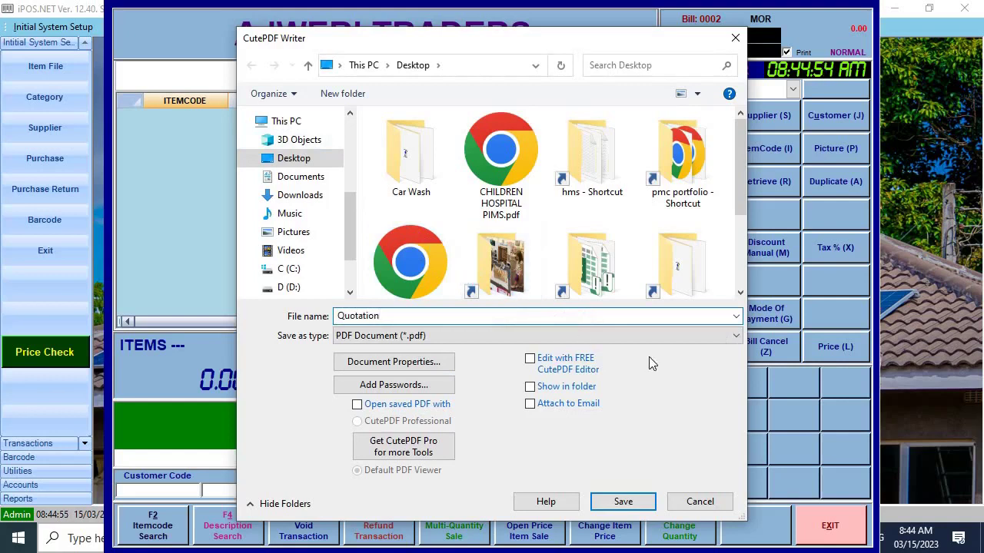
click(623, 501)
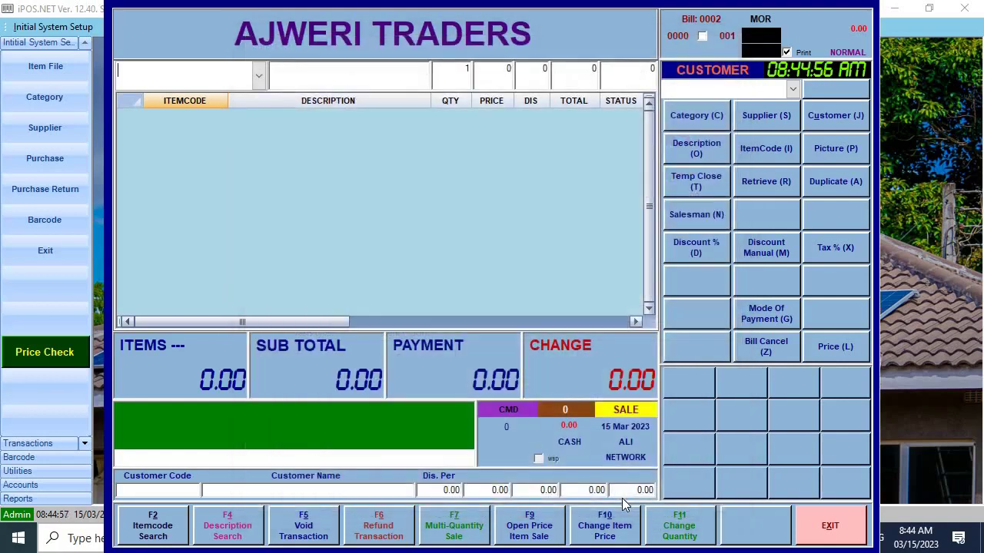
key(super+d)
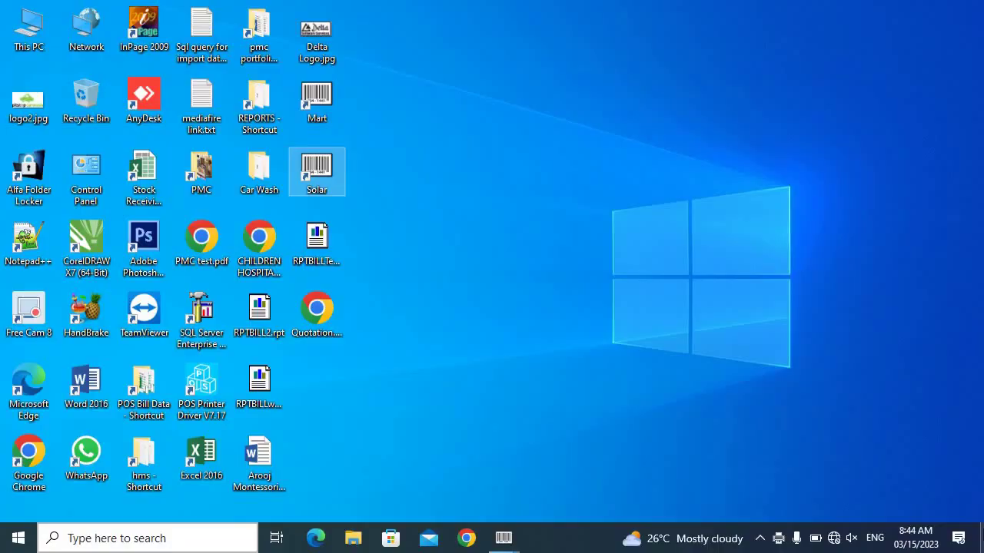
double_click(321, 316)
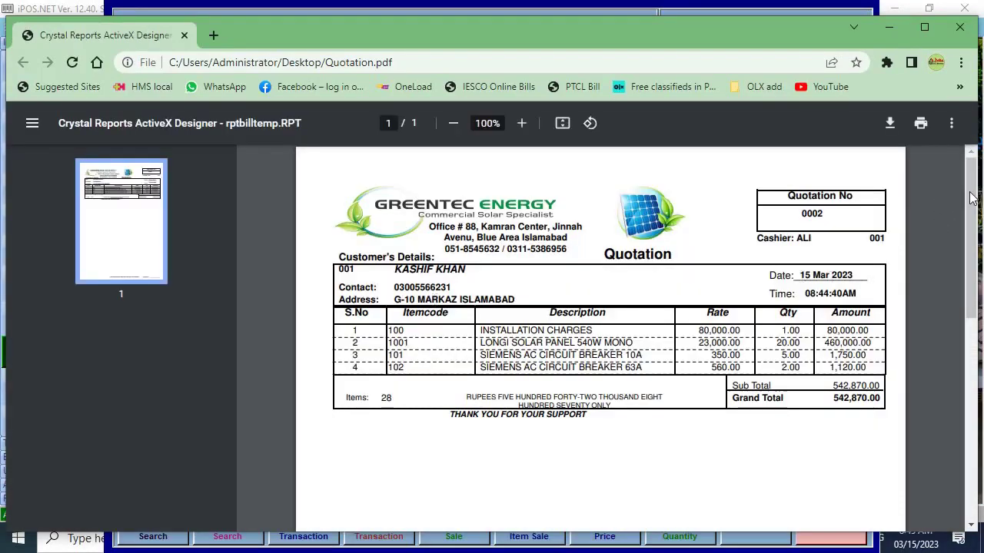
drag(971, 198, 973, 204)
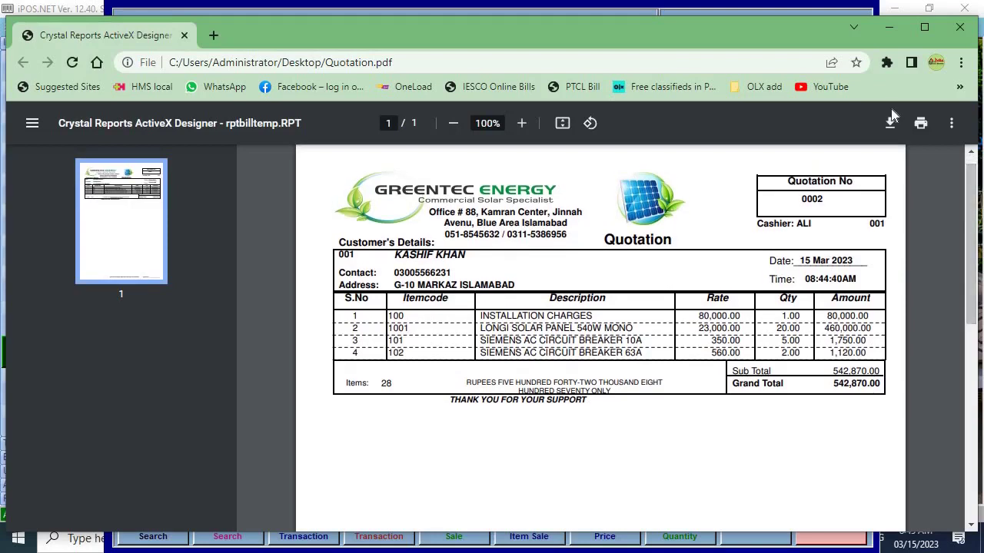
click(522, 127)
click(523, 125)
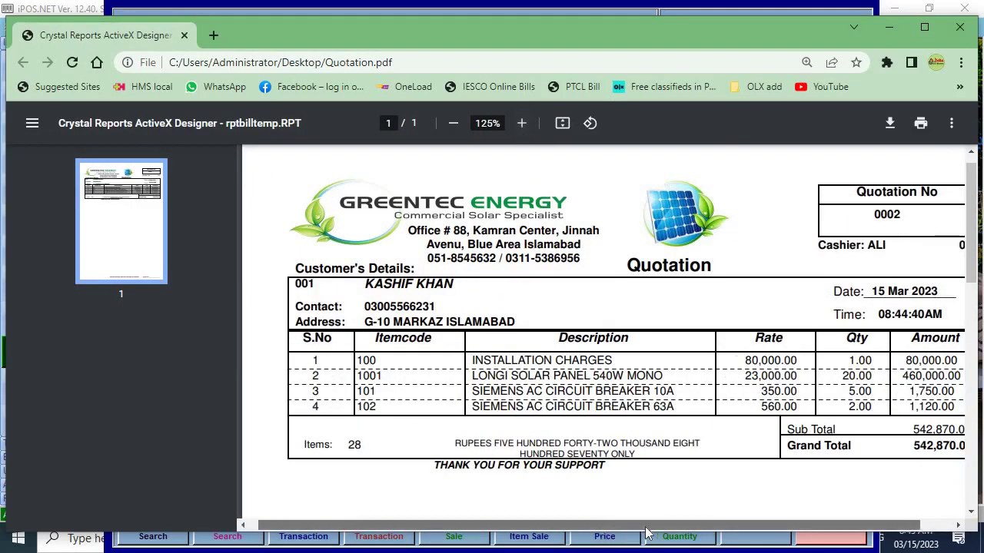
drag(627, 528, 667, 530)
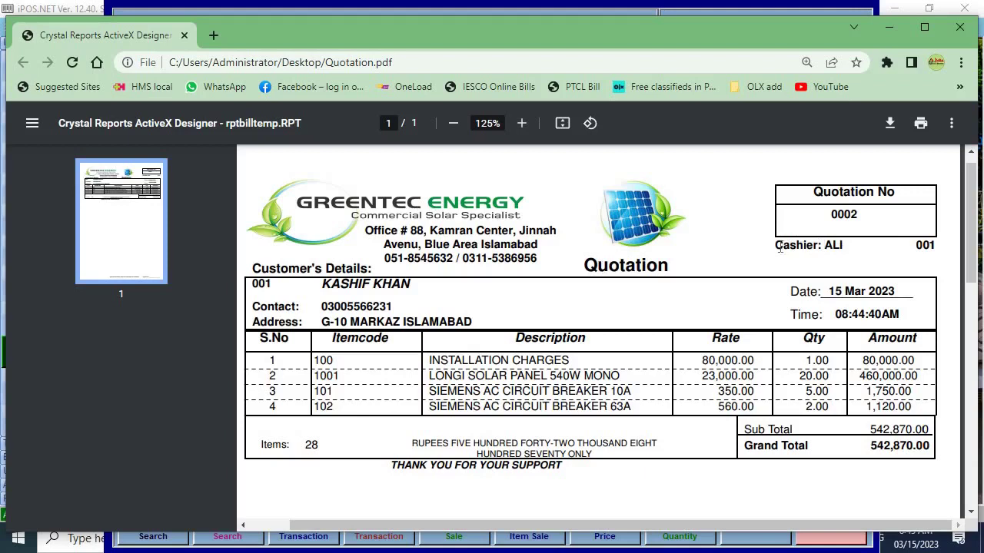
double_click(933, 245)
drag(537, 263, 425, 244)
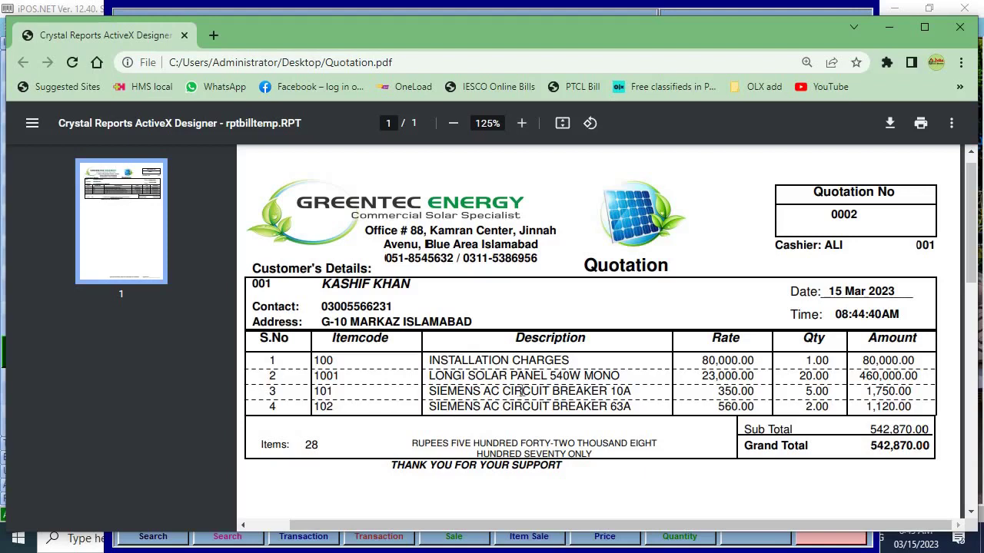
drag(431, 406, 501, 408)
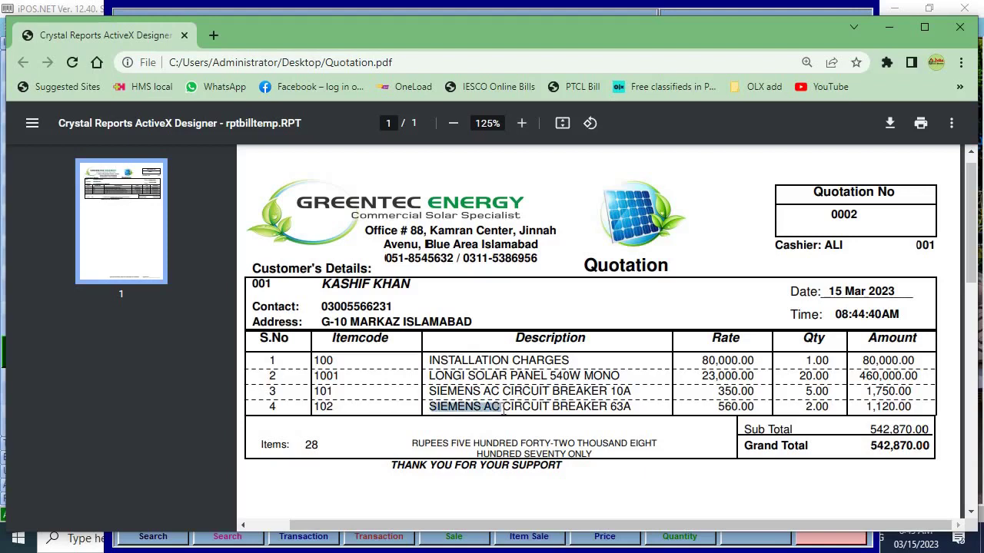
click(613, 415)
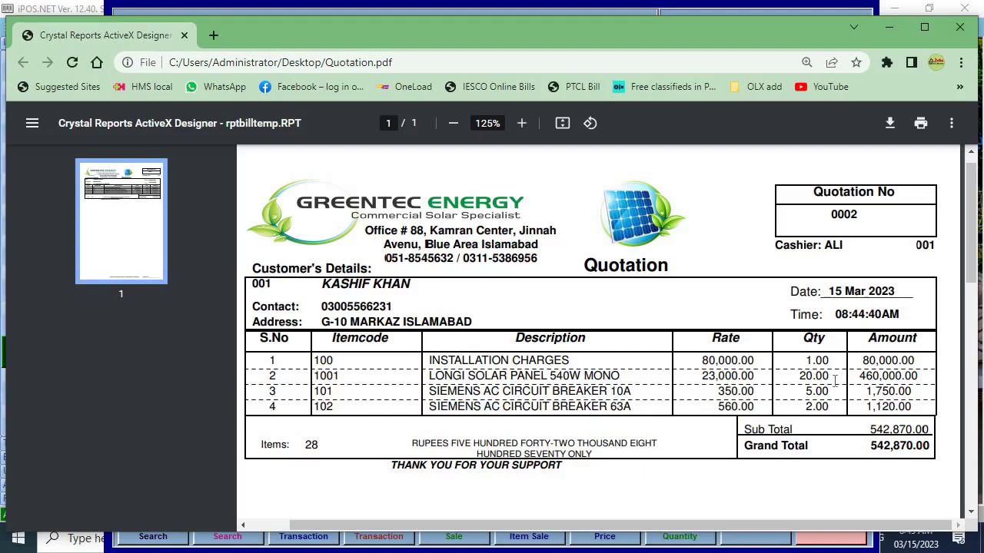
drag(869, 430, 929, 429)
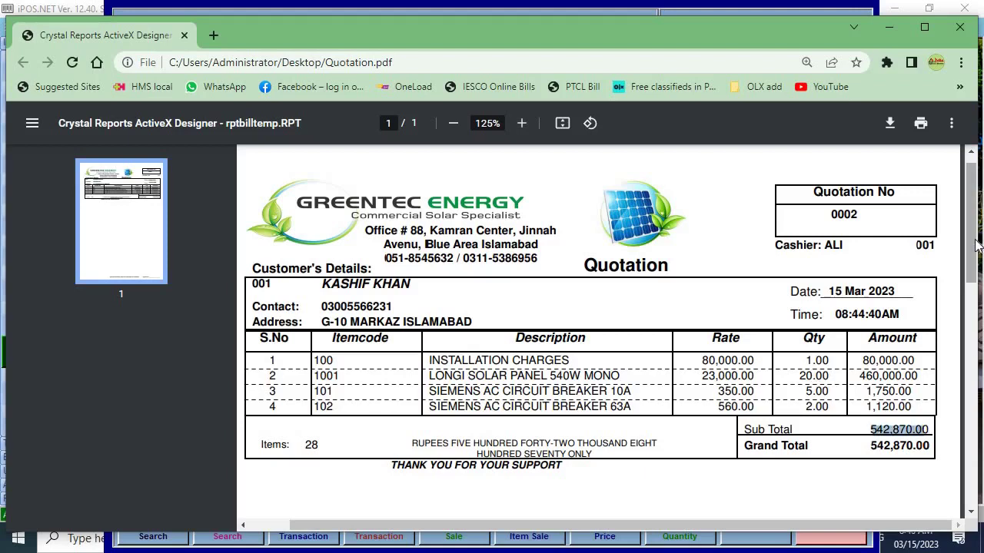
scroll(968, 234, down, 3)
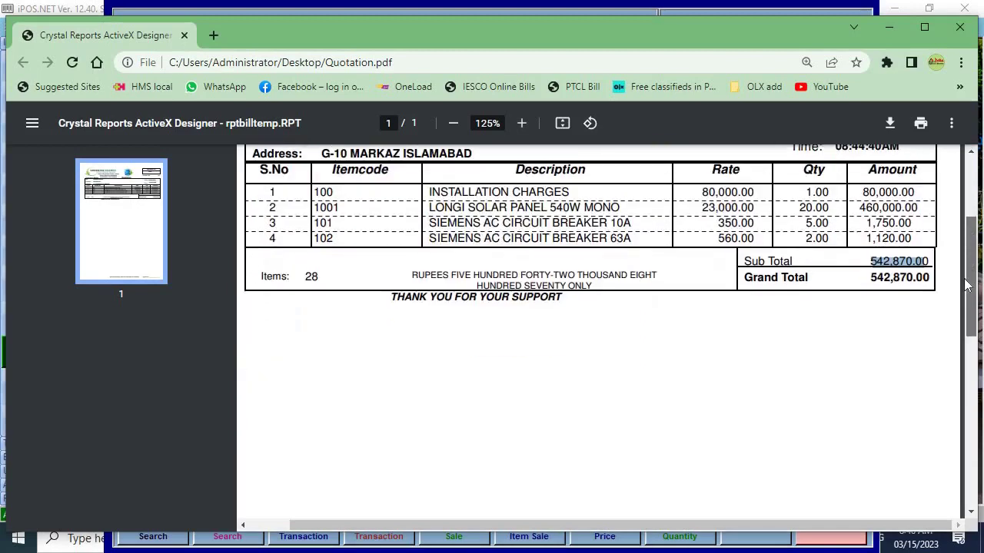
scroll(968, 234, up, 3)
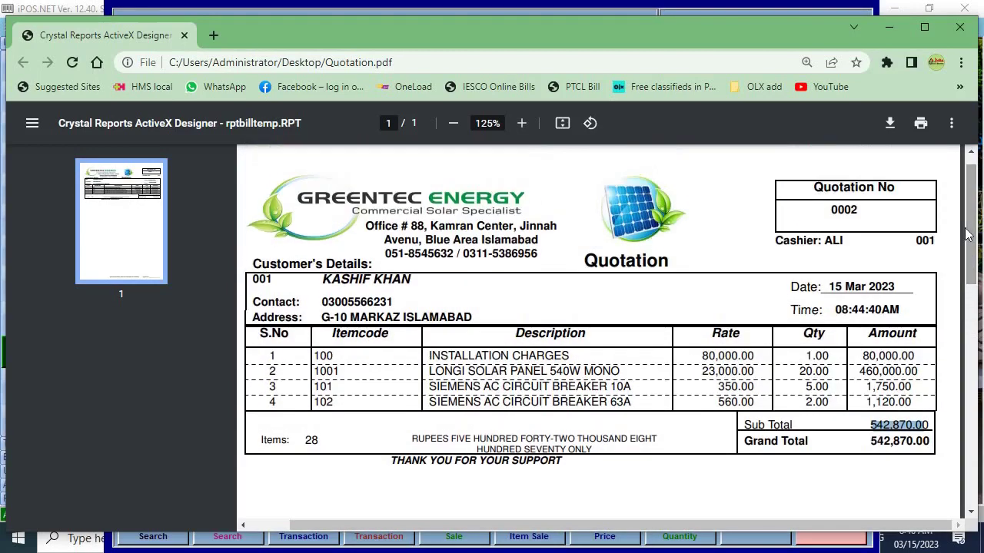
click(957, 31)
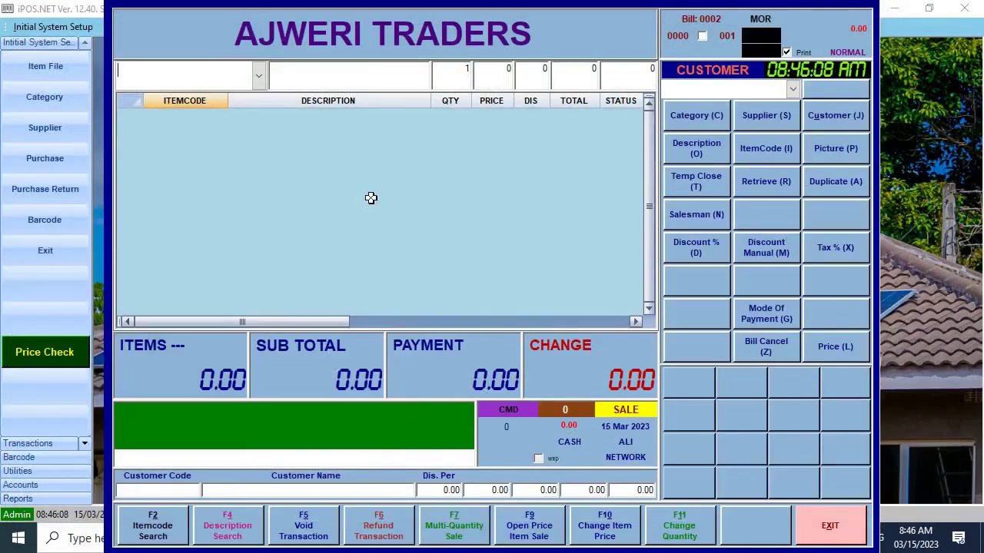